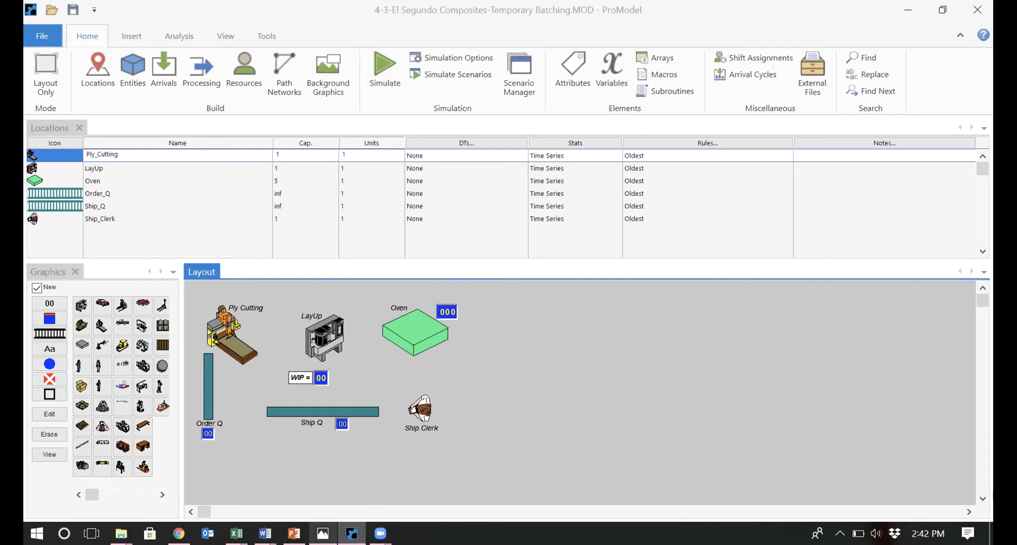
- Switch to Document2 in Word and read the raw material flow, arrival rate and oven batching description
{"action": "mouse_move", "coordinate": [265, 534]}
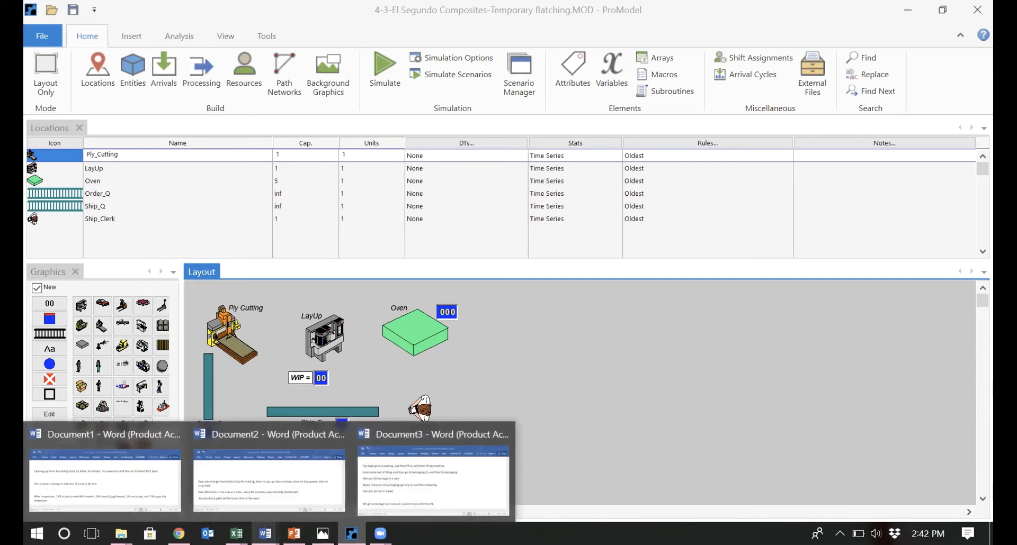
{"action": "left_click", "coordinate": [269, 466]}
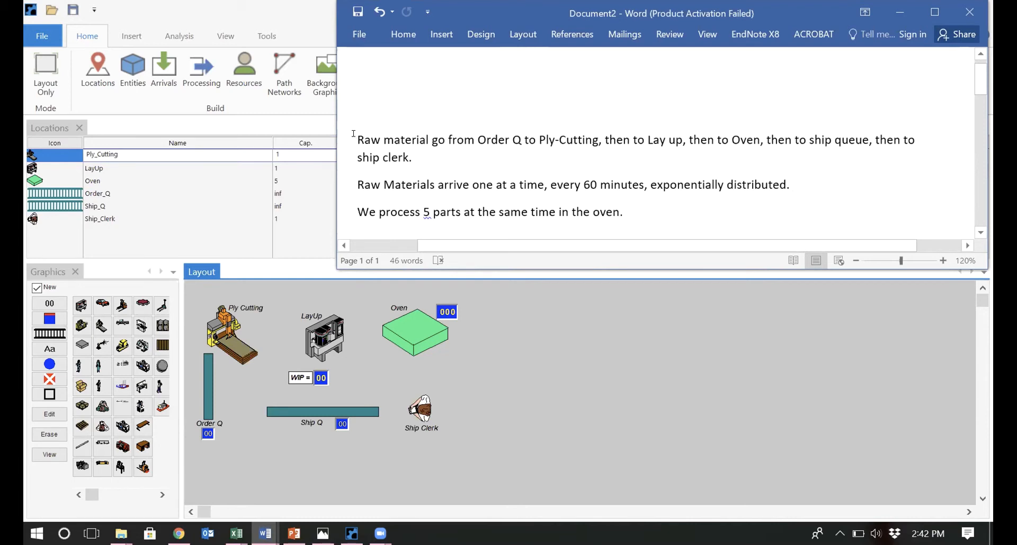
{"action": "left_click_drag", "start_coordinate": [355, 139], "coordinate": [408, 121]}
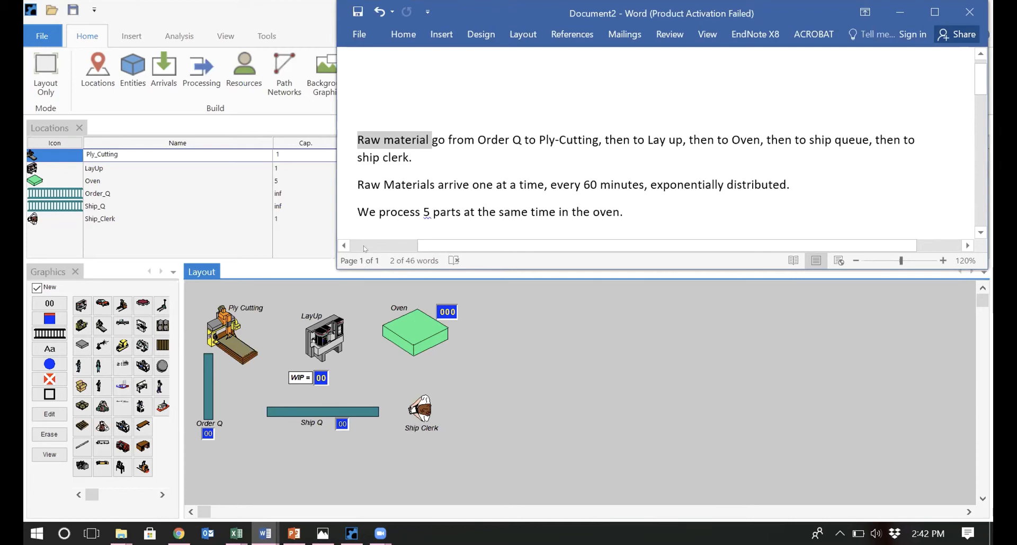
{"action": "left_click", "coordinate": [411, 157]}
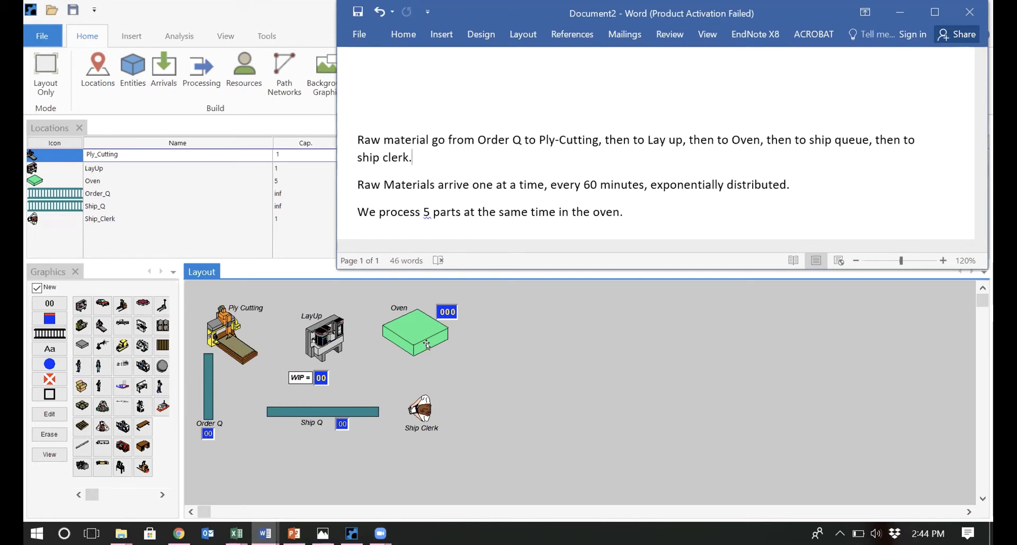
- Check the Batching and Attachments definitions slide in PowerPoint and bring the Word problem statement Document2 back up
{"action": "left_click", "coordinate": [294, 534]}
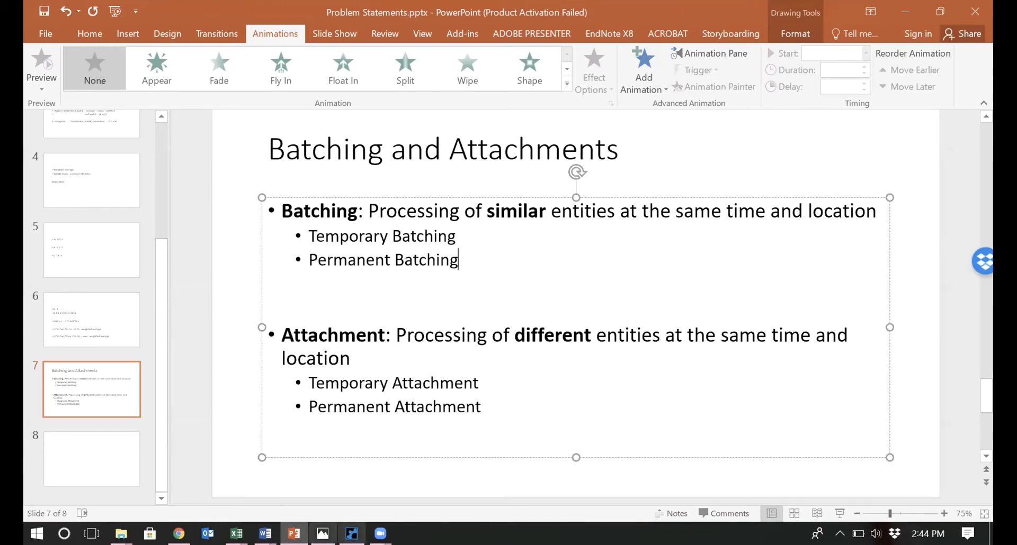
{"action": "left_click", "coordinate": [352, 534]}
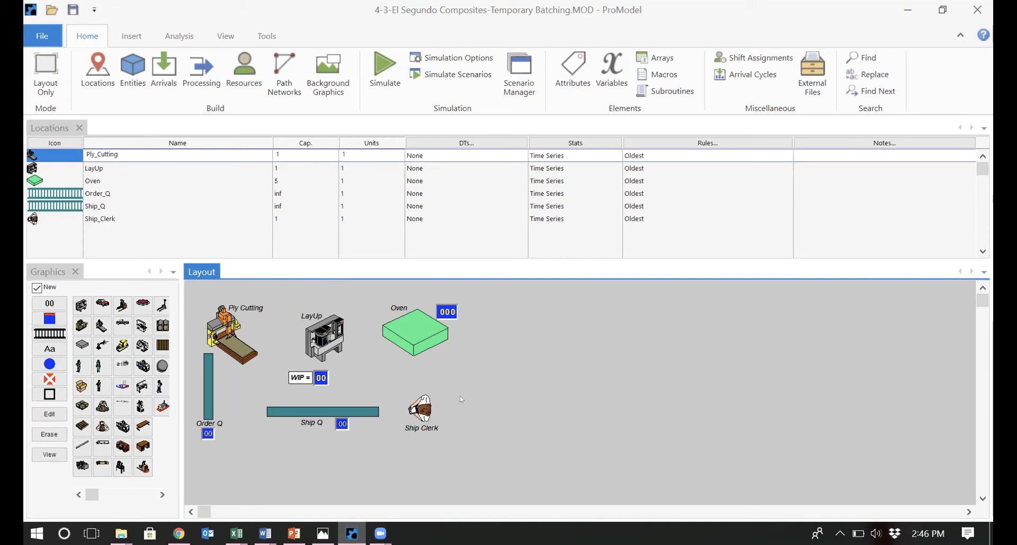
{"action": "mouse_move", "coordinate": [264, 534]}
{"action": "left_click", "coordinate": [269, 490]}
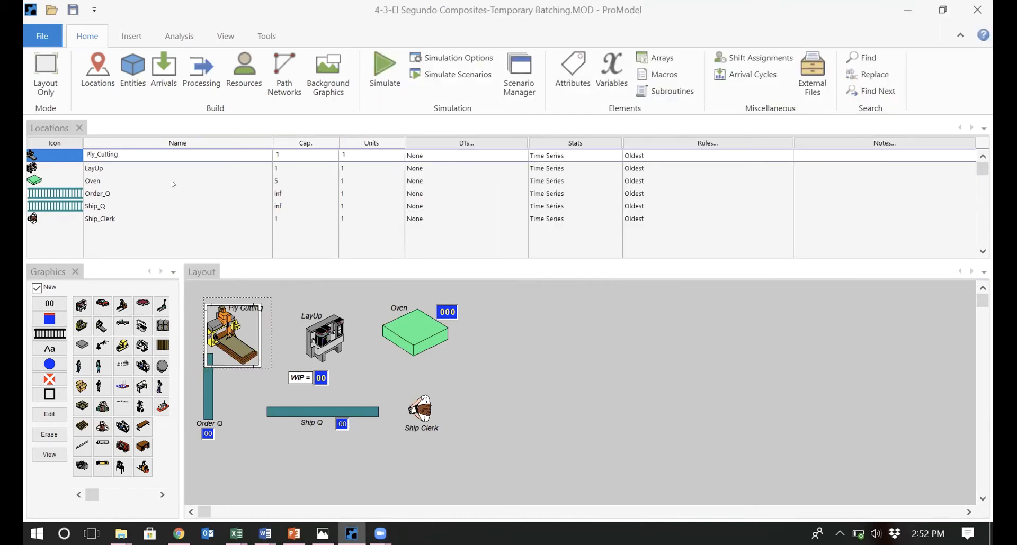
- Review the entity and arrival definitions of the composites model in ProModel
{"action": "left_click", "coordinate": [140, 78]}
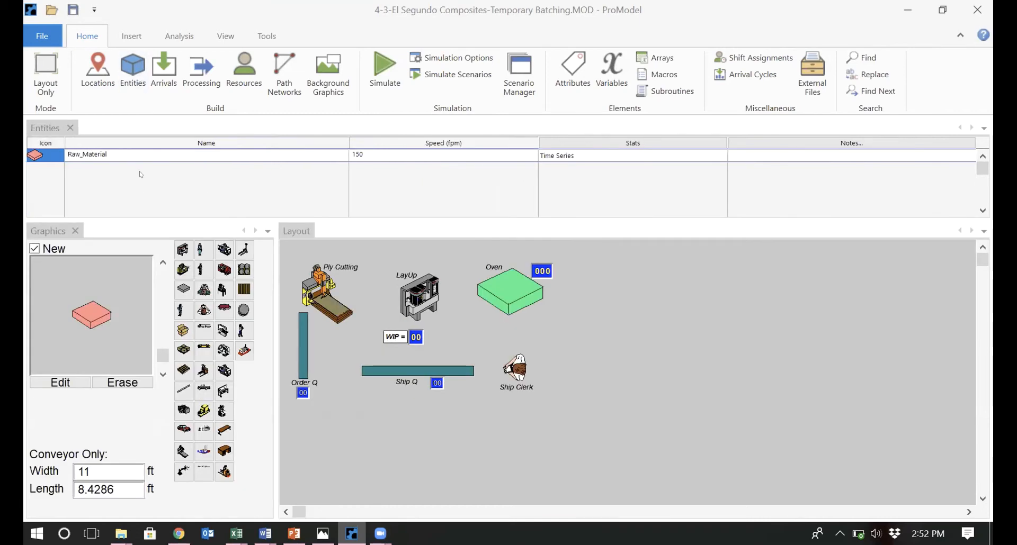
{"action": "left_click", "coordinate": [163, 74]}
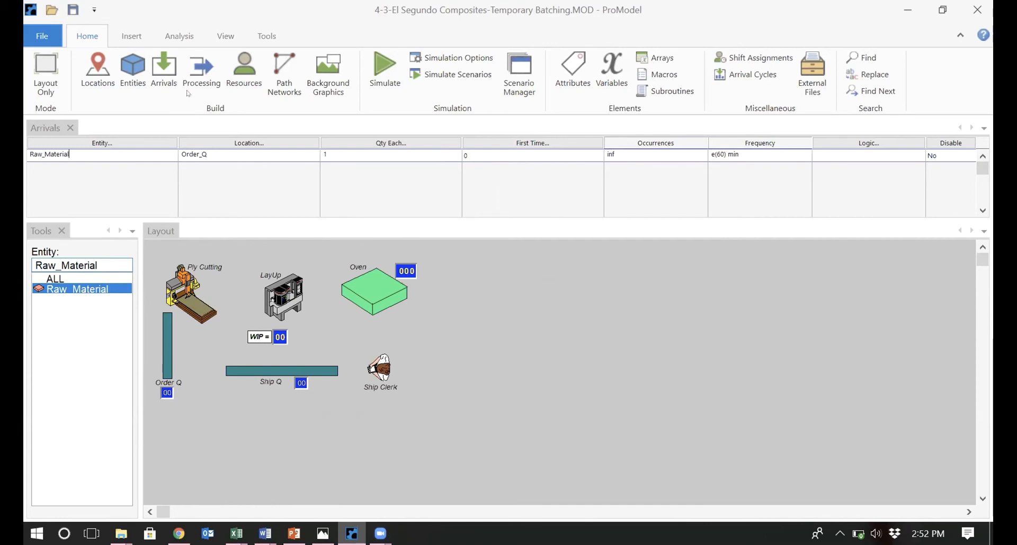
- Open the processing definitions and create the first process record for Raw_Material at Order_Q
{"action": "left_click", "coordinate": [210, 69]}
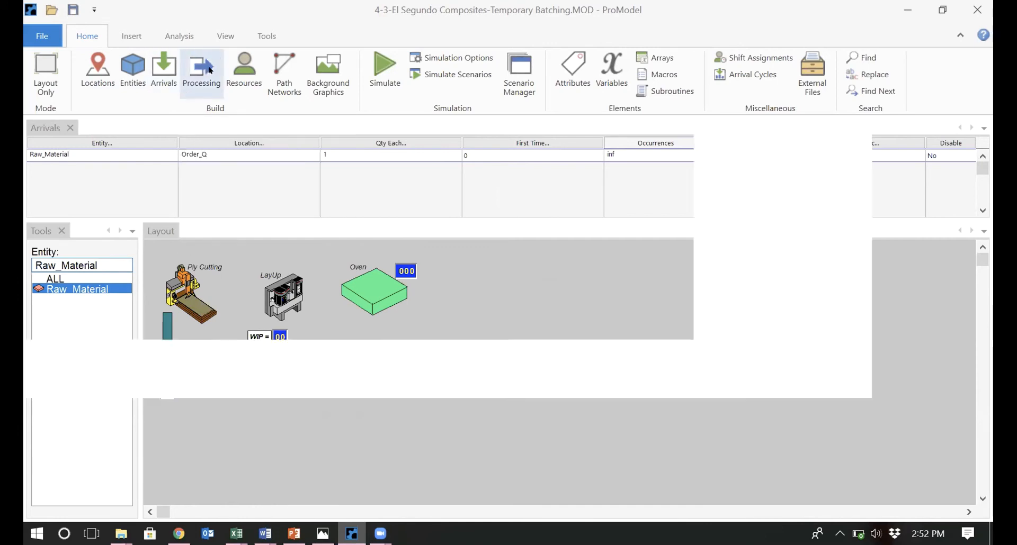
{"action": "left_click", "coordinate": [132, 143]}
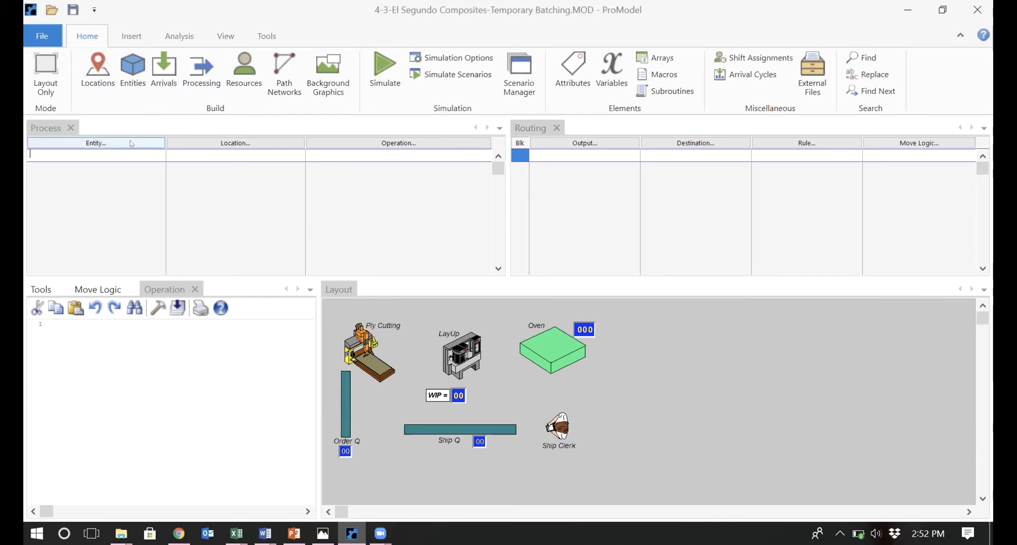
{"action": "double_click", "coordinate": [115, 194]}
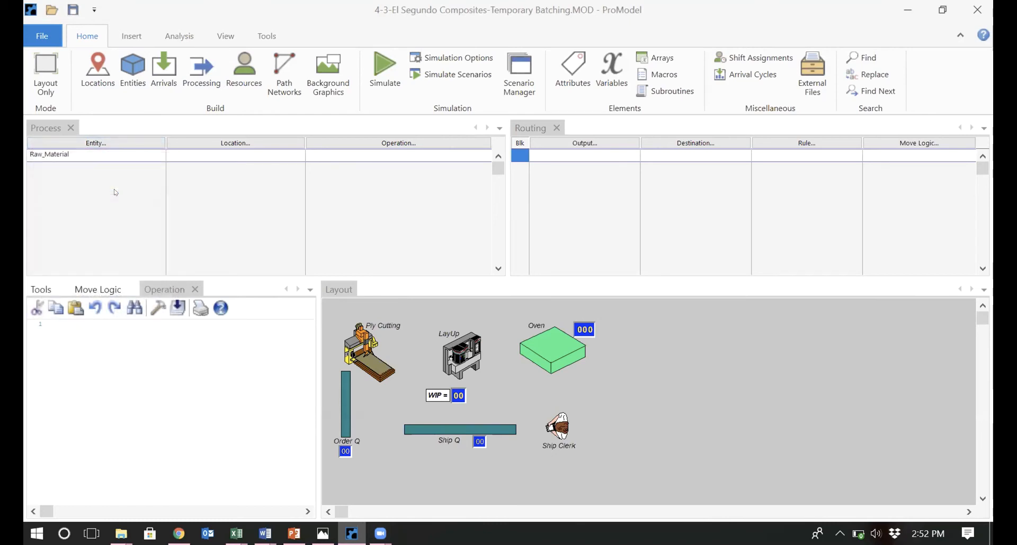
{"action": "left_click", "coordinate": [213, 148]}
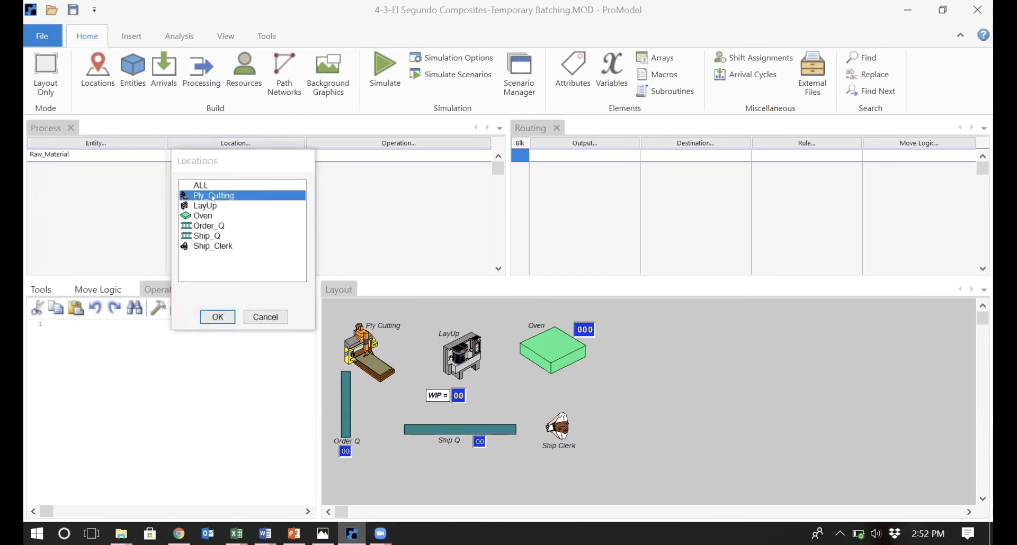
{"action": "left_click", "coordinate": [213, 228]}
{"action": "double_click", "coordinate": [227, 225]}
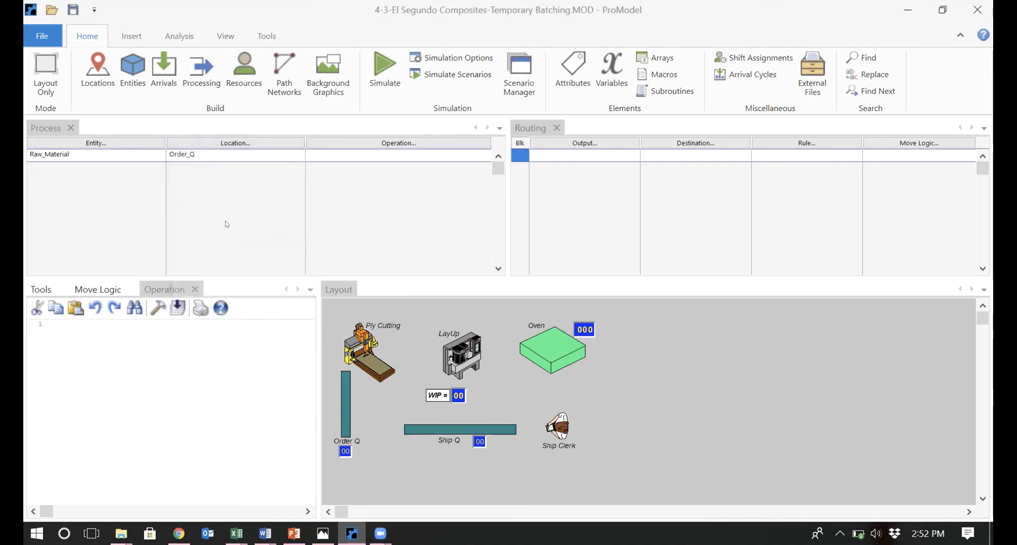
- Route Raw_Material as the output of the Order_Q process to the destination Ply_Cutting
{"action": "left_click", "coordinate": [602, 144]}
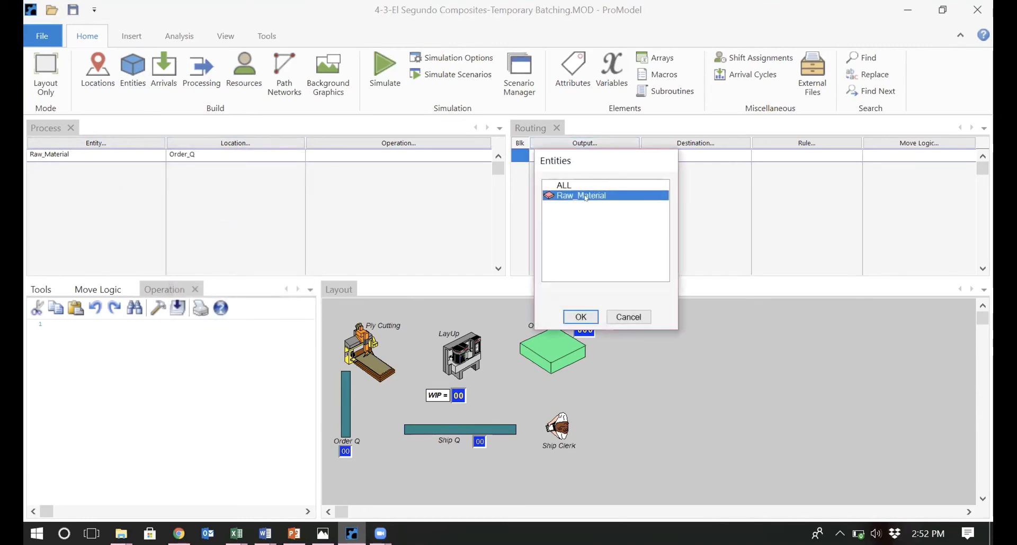
{"action": "double_click", "coordinate": [585, 196]}
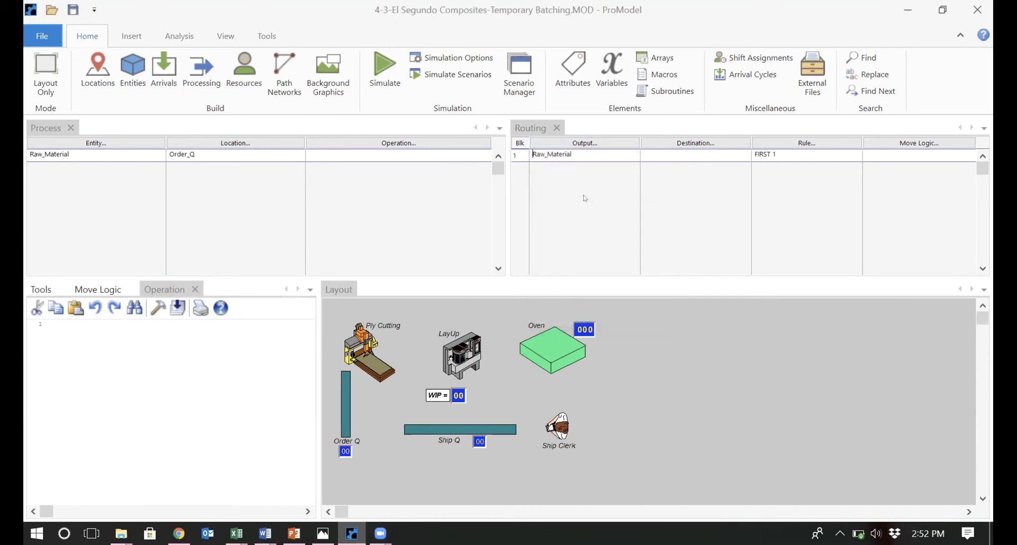
{"action": "left_click", "coordinate": [665, 148]}
{"action": "double_click", "coordinate": [688, 185]}
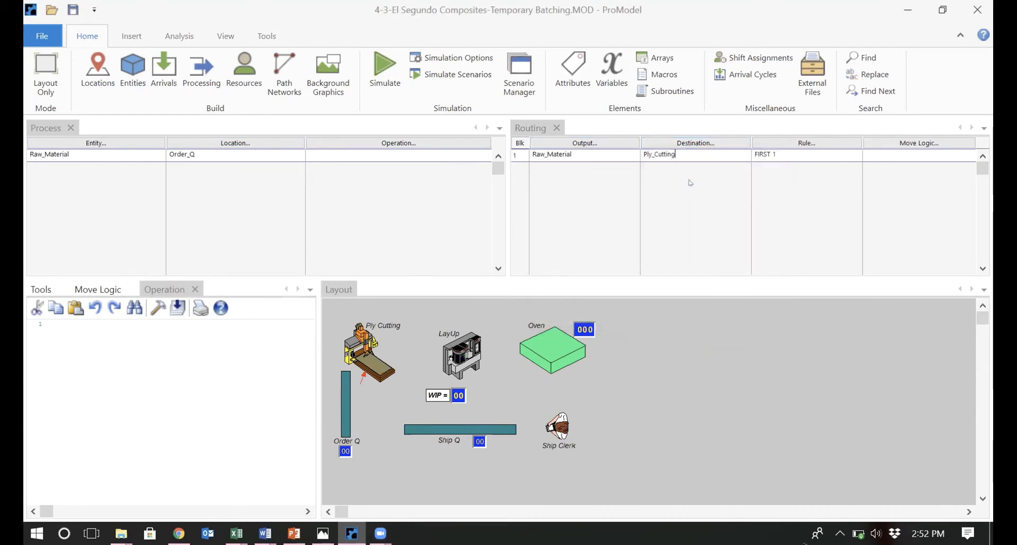
- Add a second process record for Raw_Material at the Ply_Cutting location
{"action": "left_click", "coordinate": [136, 167]}
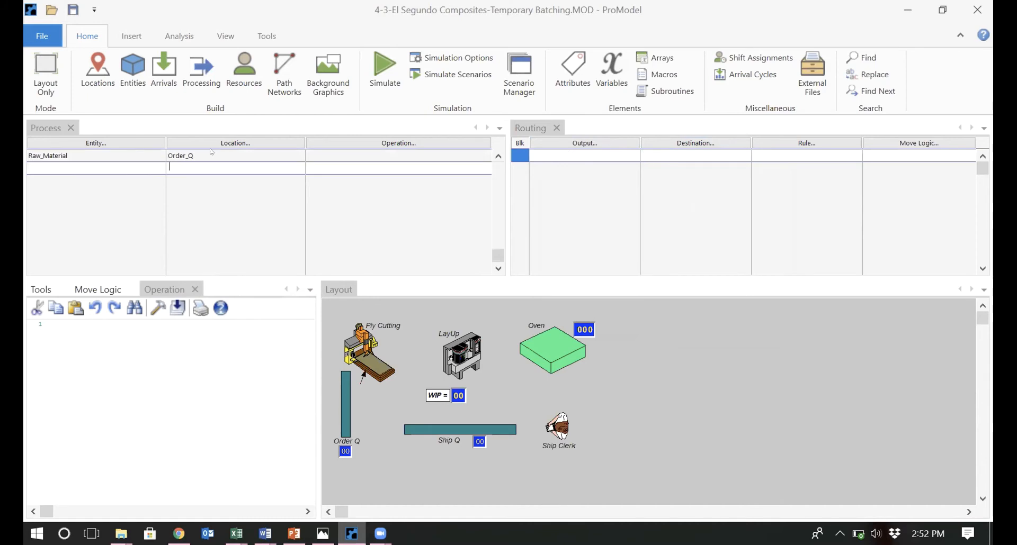
{"action": "left_click", "coordinate": [136, 167]}
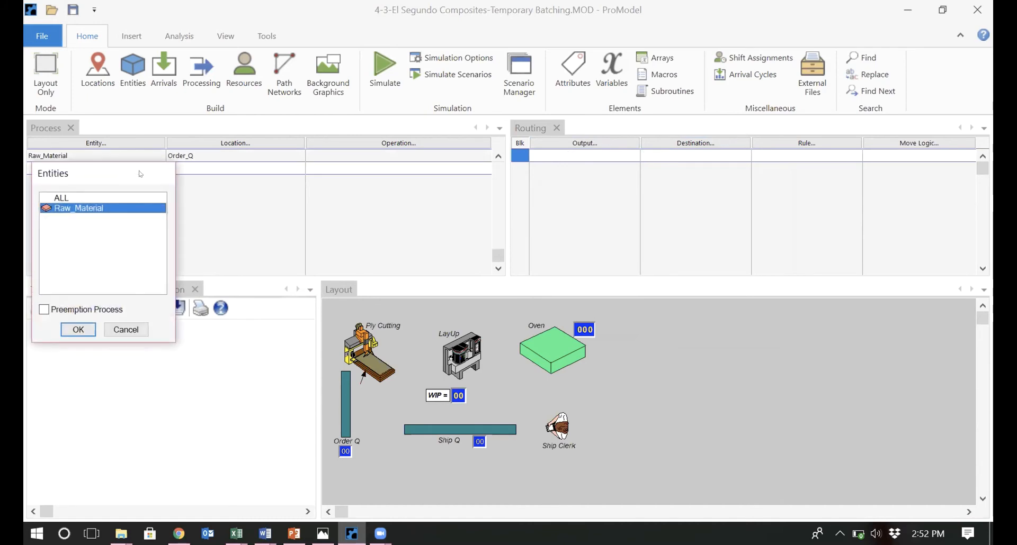
{"action": "double_click", "coordinate": [129, 212]}
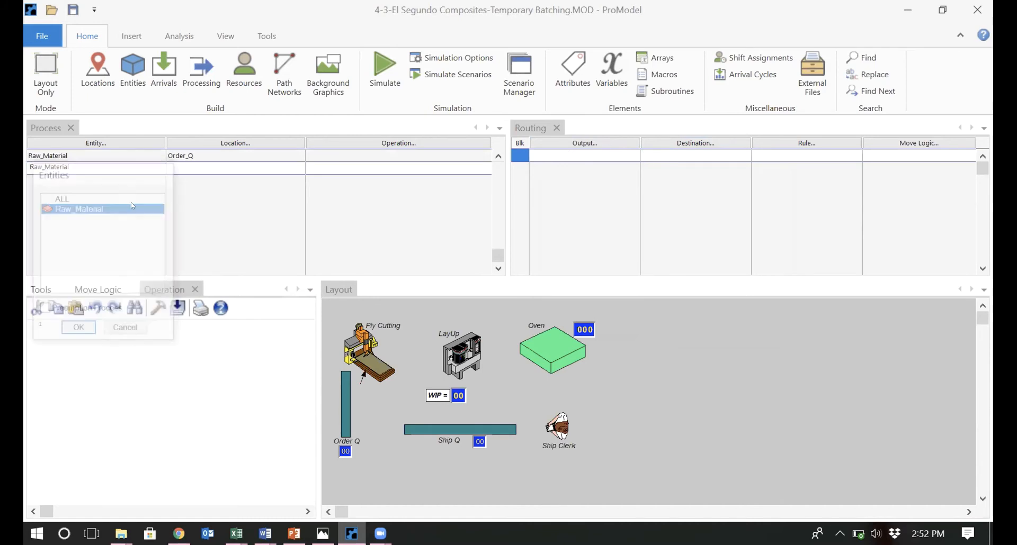
{"action": "left_click", "coordinate": [198, 162]}
{"action": "double_click", "coordinate": [212, 207]}
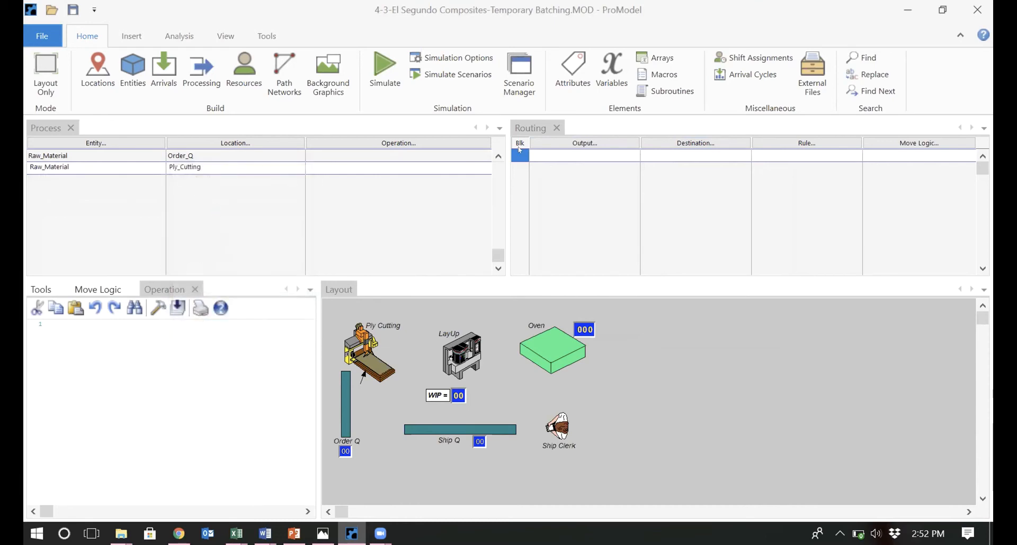
- Set the Ply_Cutting routing to output Raw_Material with LayUp as its destination
{"action": "left_click", "coordinate": [566, 155]}
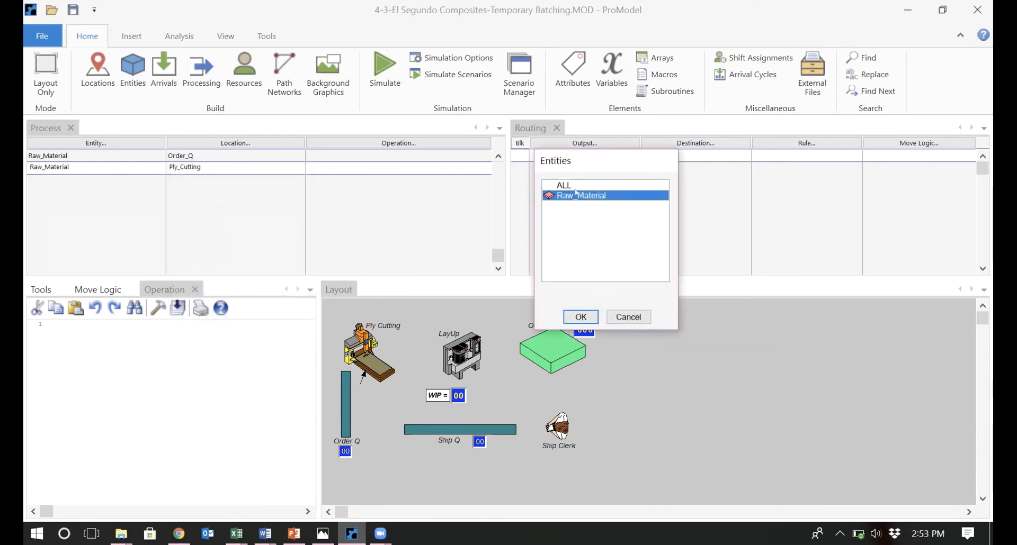
{"action": "double_click", "coordinate": [576, 194]}
{"action": "left_click", "coordinate": [675, 154]}
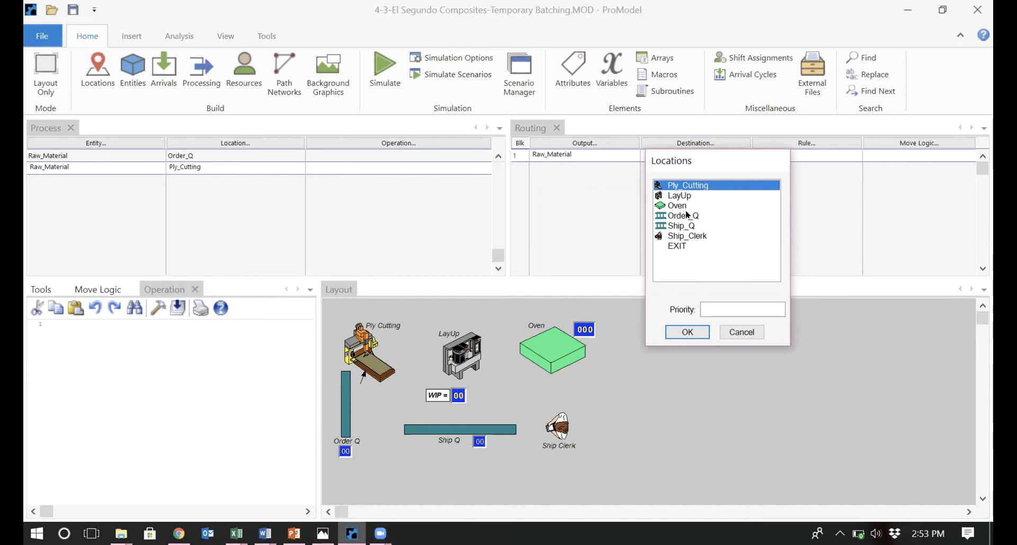
{"action": "double_click", "coordinate": [681, 196]}
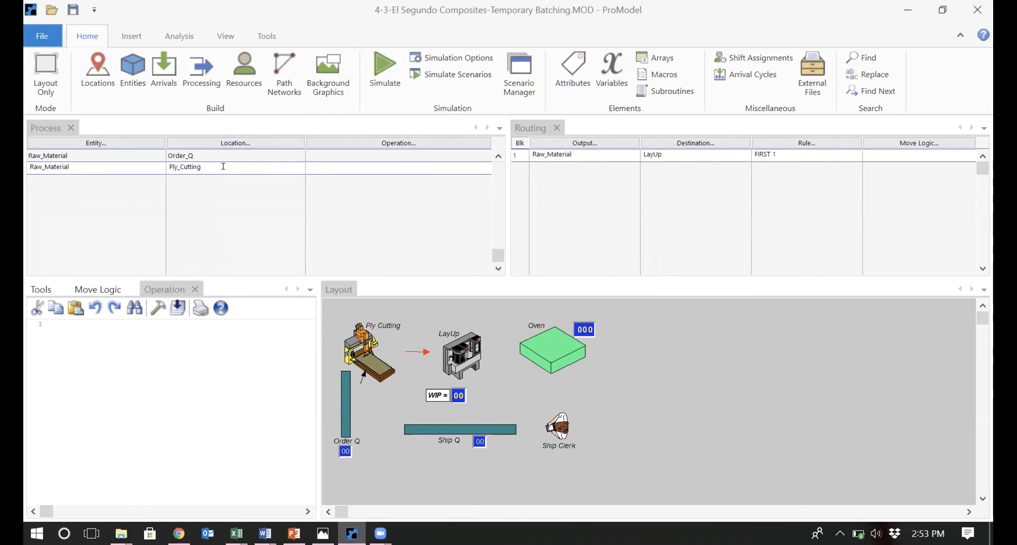
- Enter the operation logic "wait U(30,5)" for Raw_Material at Ply_Cutting
{"action": "left_click", "coordinate": [313, 167]}
{"action": "type", "text": "wait U(30,5)"}
{"action": "key", "text": "Return"}
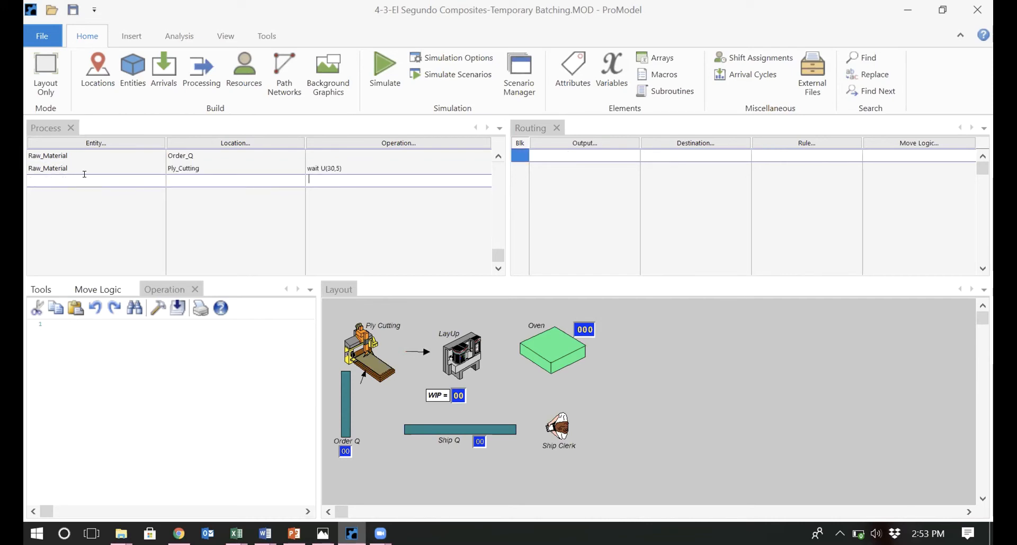
- Add a third process record for Raw_Material at the LayUp location
{"action": "left_click", "coordinate": [85, 174]}
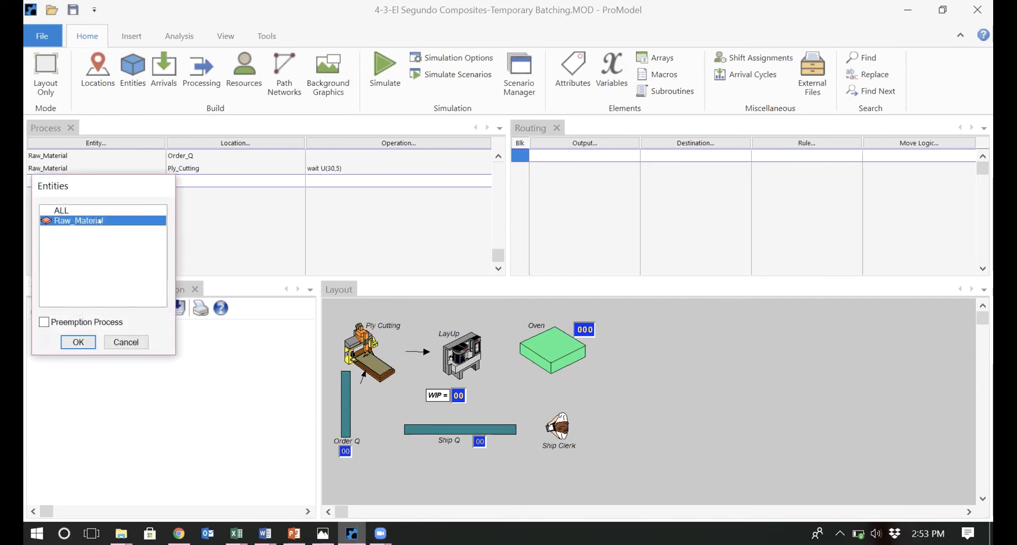
{"action": "double_click", "coordinate": [131, 217]}
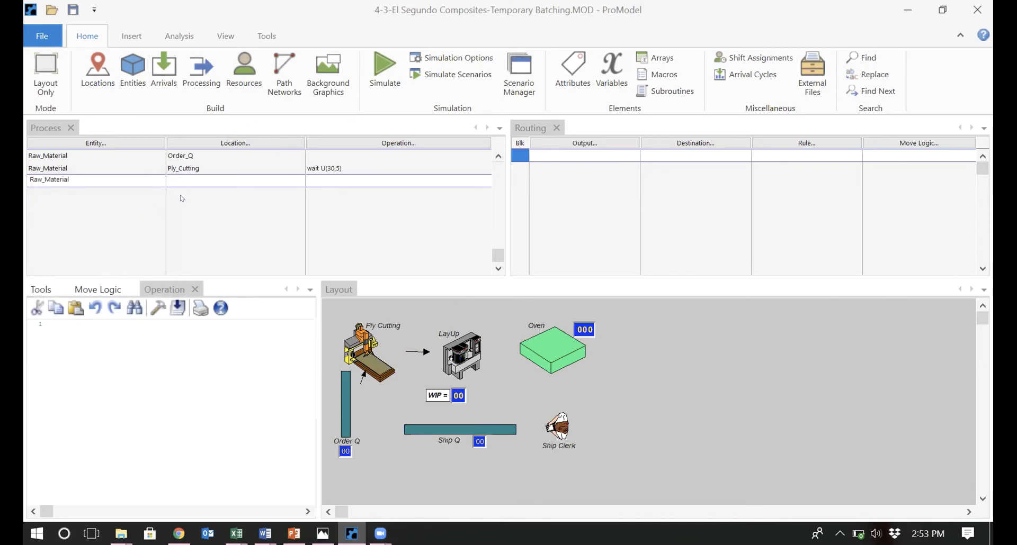
{"action": "left_click", "coordinate": [200, 167]}
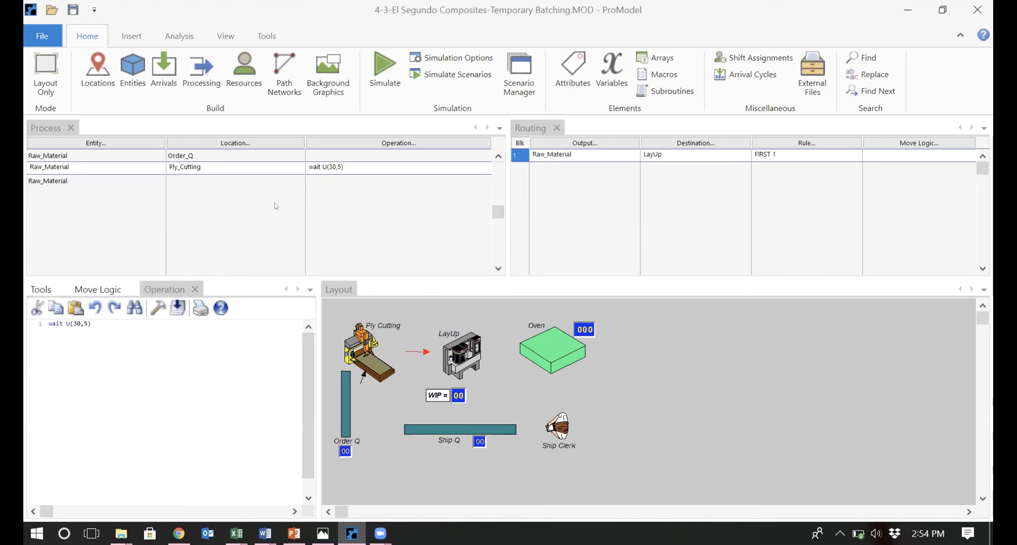
{"action": "left_click", "coordinate": [216, 177]}
{"action": "double_click", "coordinate": [217, 176]}
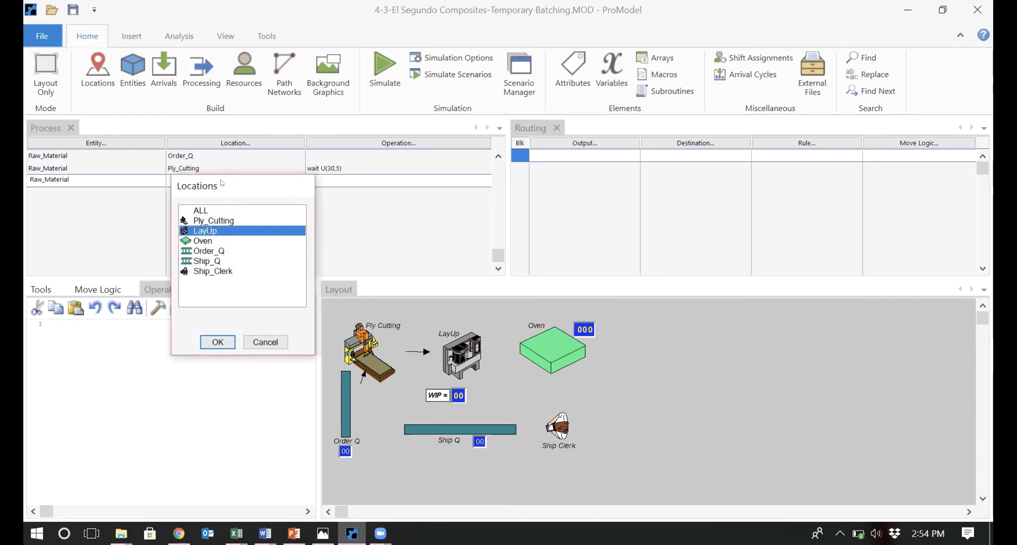
{"action": "double_click", "coordinate": [227, 232]}
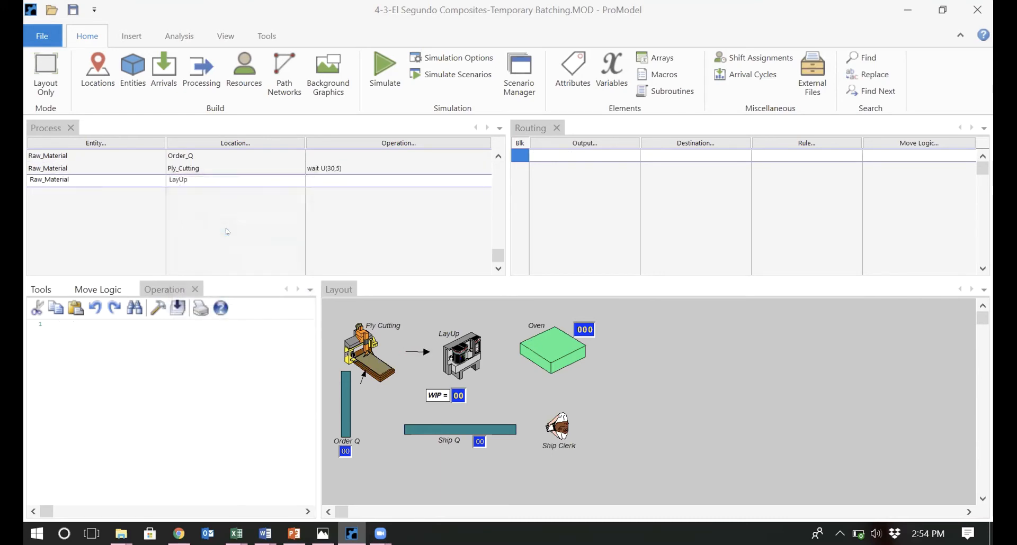
- Set the LayUp routing to output Raw_Material with Oven as its destination
{"action": "double_click", "coordinate": [548, 150]}
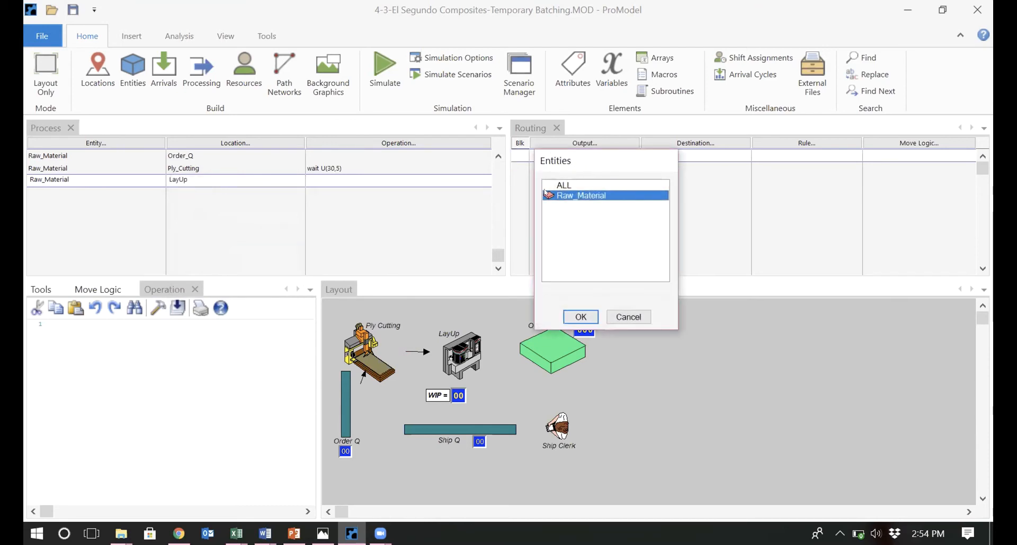
{"action": "double_click", "coordinate": [567, 197]}
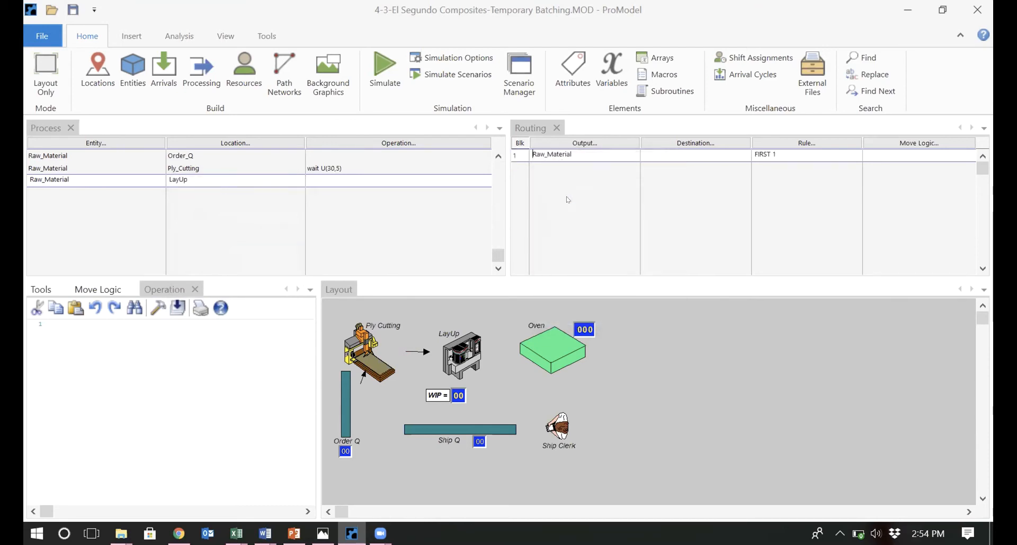
{"action": "double_click", "coordinate": [658, 154]}
{"action": "double_click", "coordinate": [679, 206]}
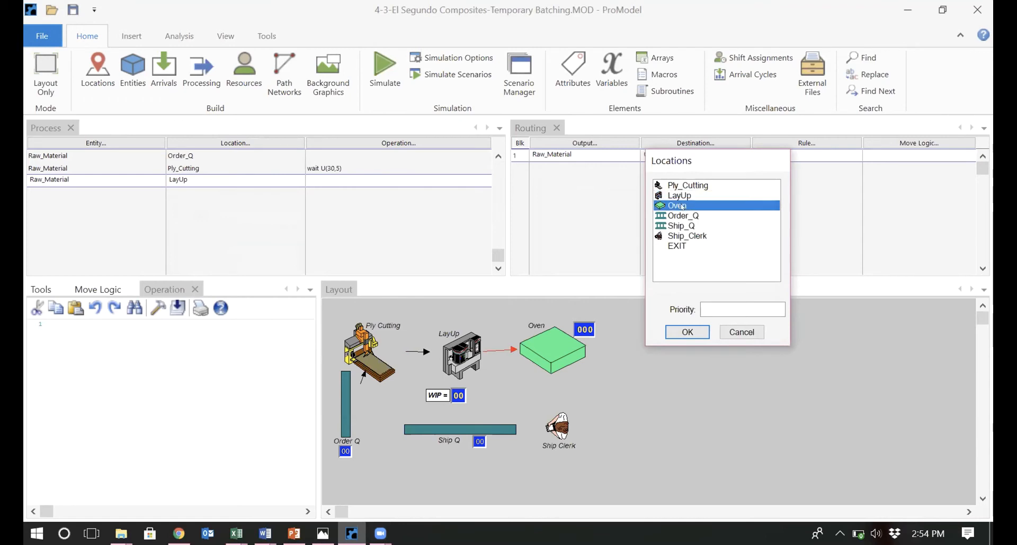
- Enter the operation logic "wait U(40,10)" for Raw_Material at LayUp
{"action": "left_click", "coordinate": [337, 176]}
{"action": "type", "text": "wait"}
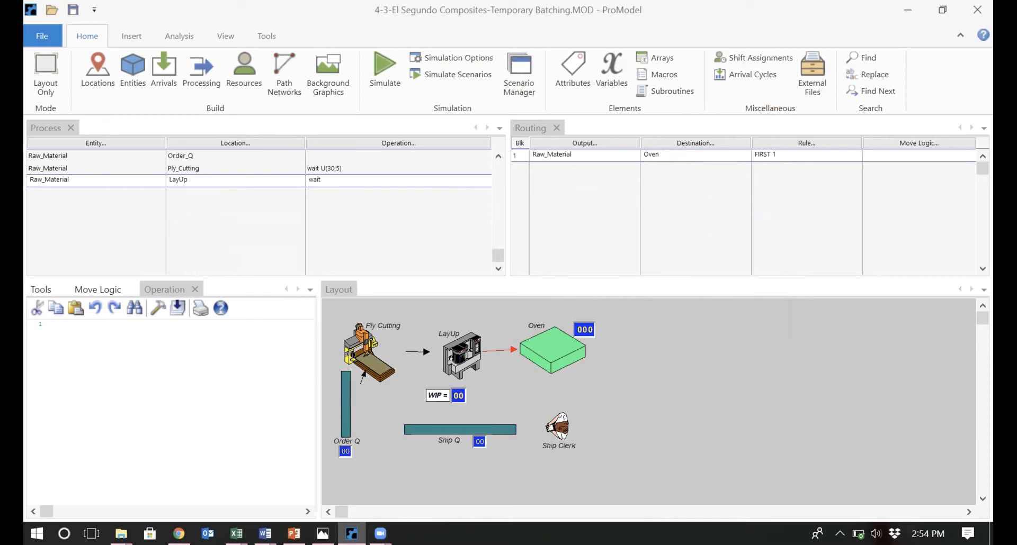
{"action": "type", "text": " U(40,10"}
{"action": "left_click", "coordinate": [343, 222]}
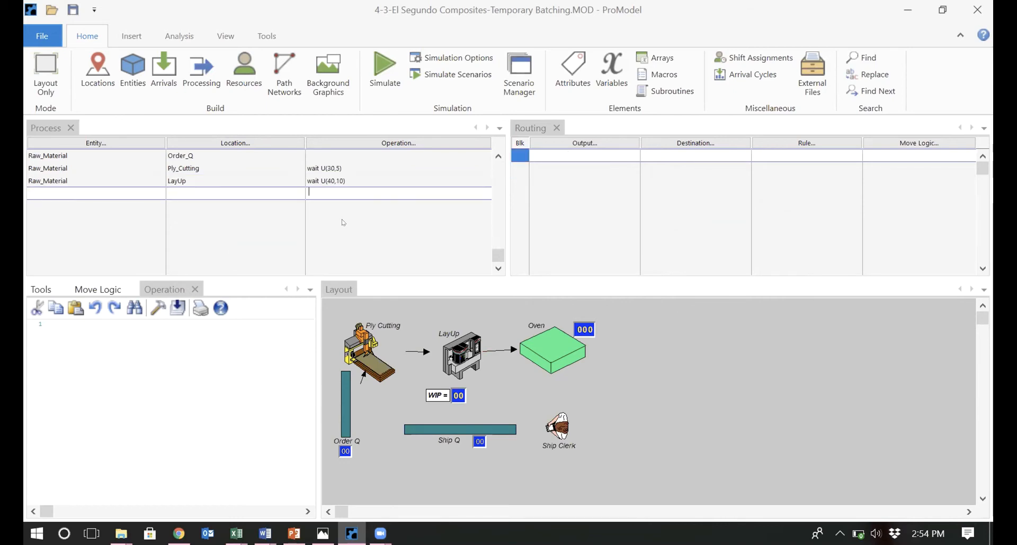
- Add a fourth process record for Raw_Material at the Oven location
{"action": "double_click", "coordinate": [142, 192]}
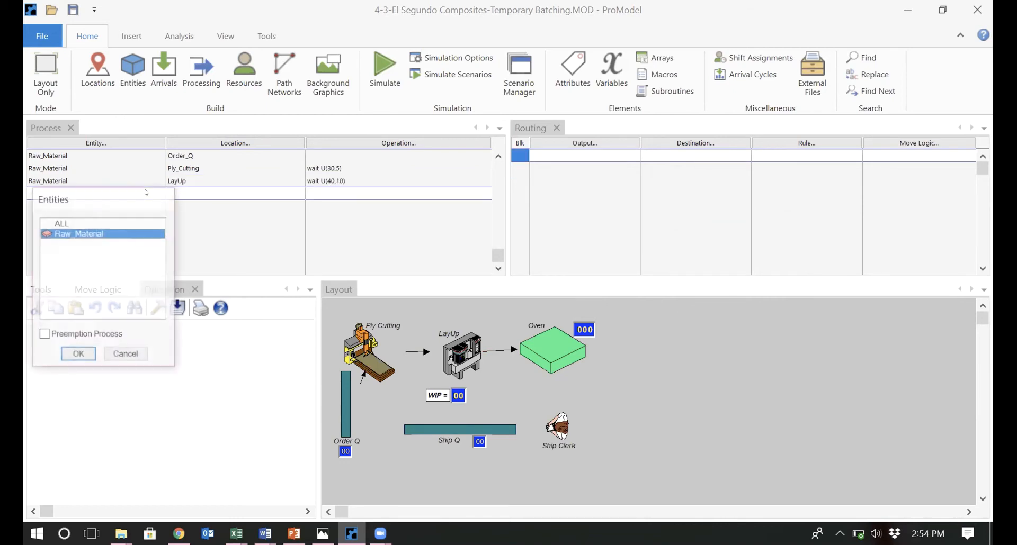
{"action": "double_click", "coordinate": [132, 232]}
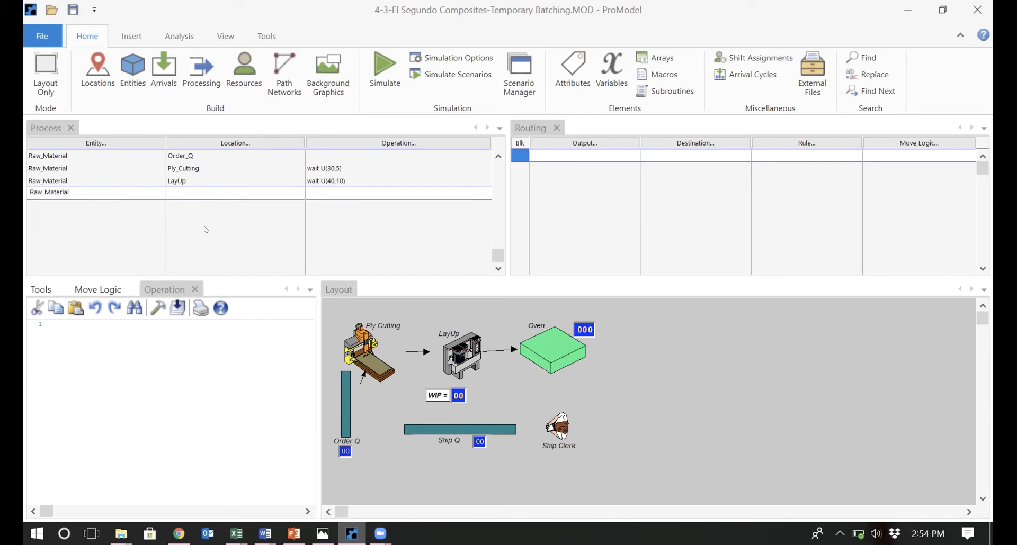
{"action": "double_click", "coordinate": [215, 189]}
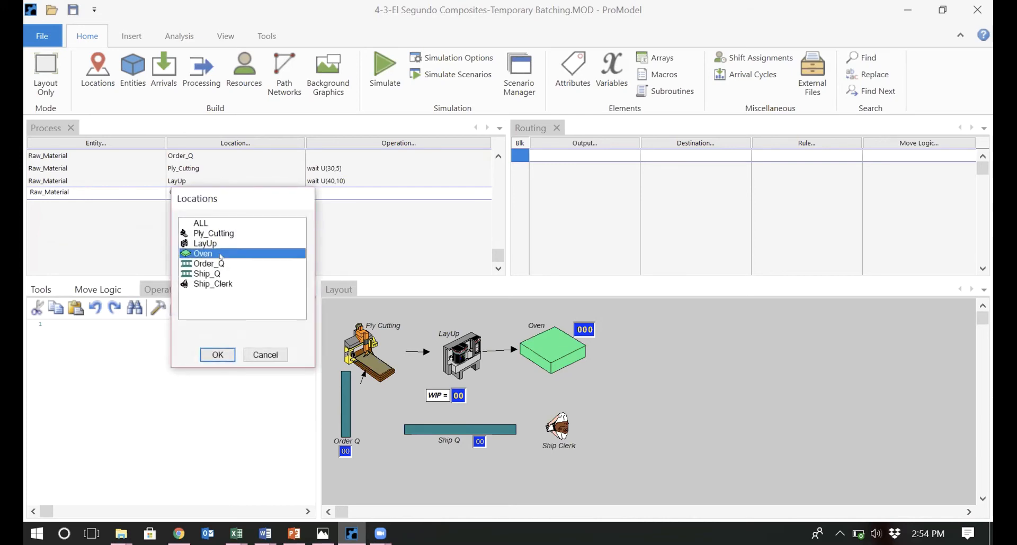
{"action": "key", "text": "Return"}
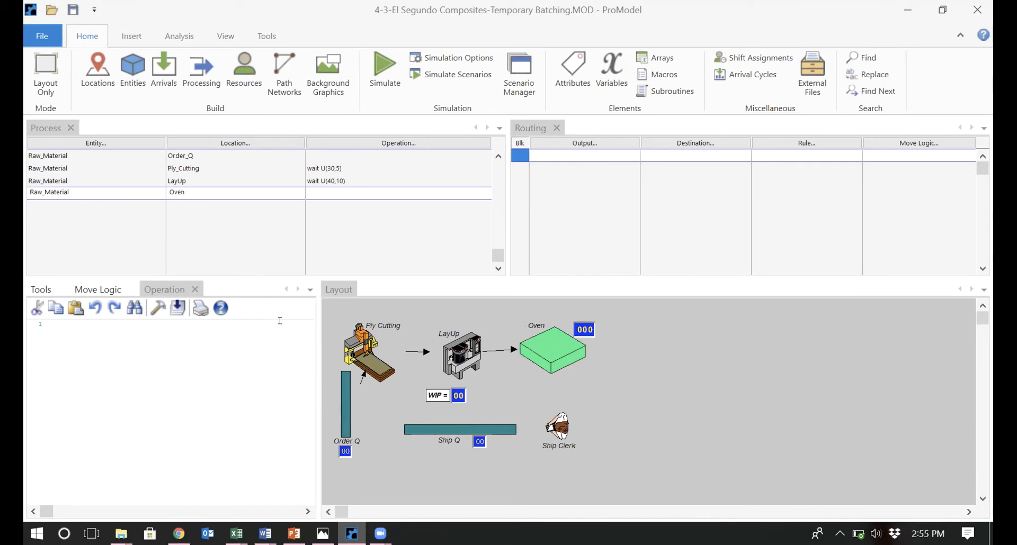
- Begin the operation logic for Raw_Material at Oven with "Group 5 as" on the third line
{"action": "key", "text": "Return"}
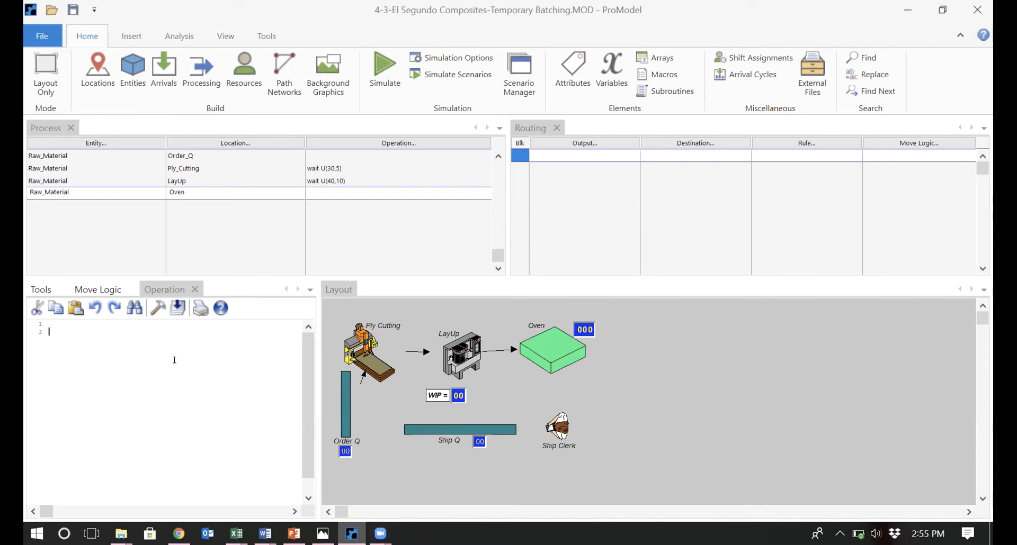
{"action": "key", "text": "Return"}
{"action": "type", "text": "Gr"}
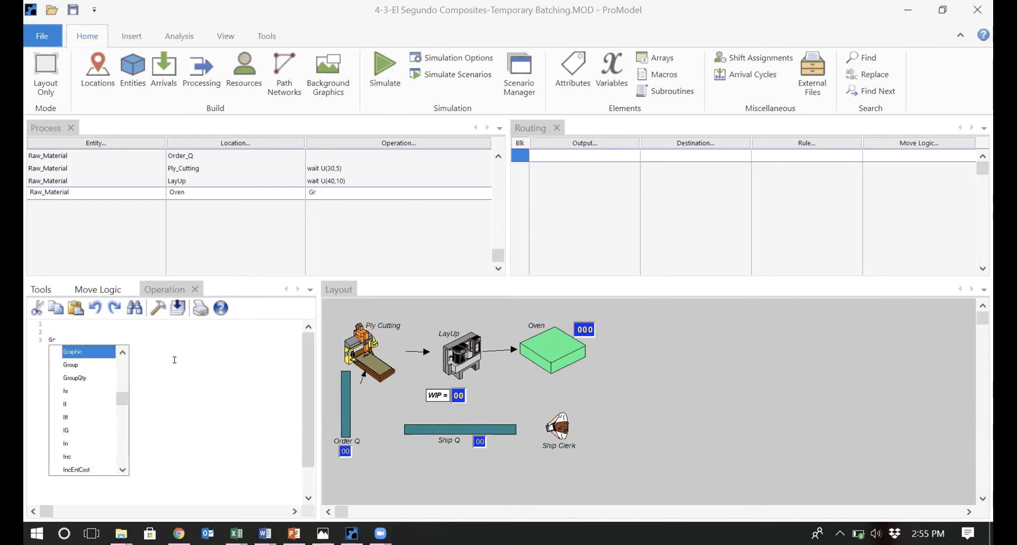
{"action": "type", "text": "oup"}
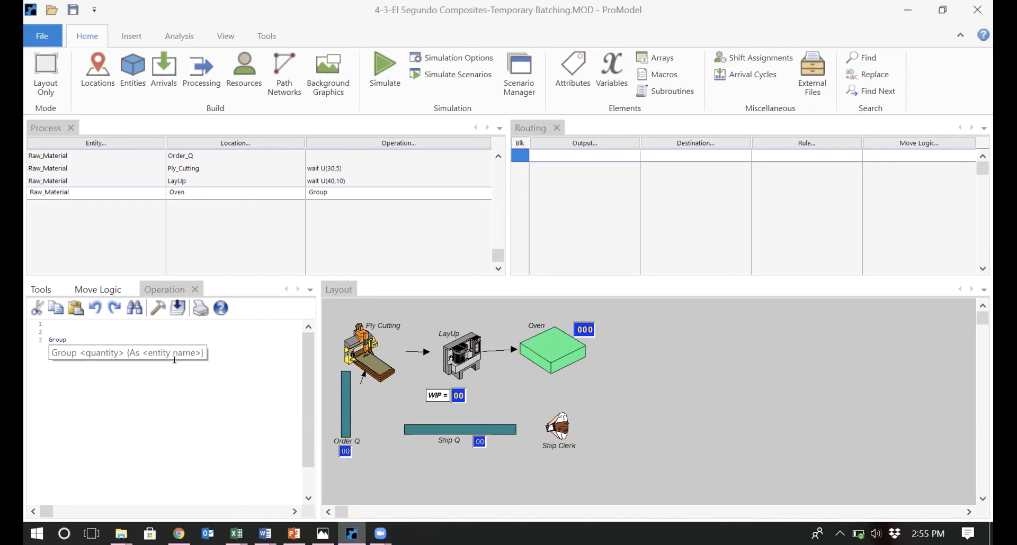
{"action": "type", "text": " 5 as"}
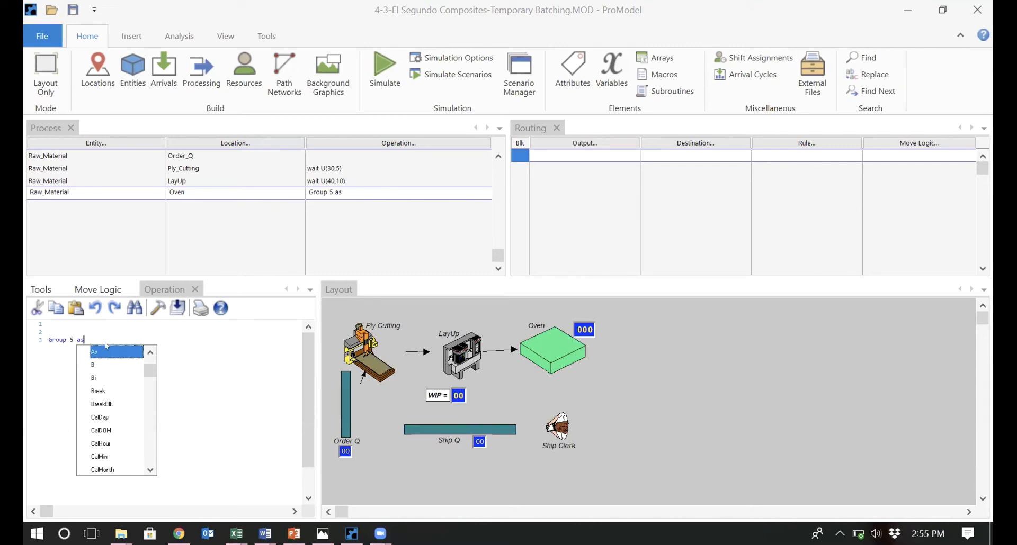
- Add a new entity with the pallet graphic and name it Batch
{"action": "left_click", "coordinate": [132, 75]}
{"action": "left_click", "coordinate": [126, 151]}
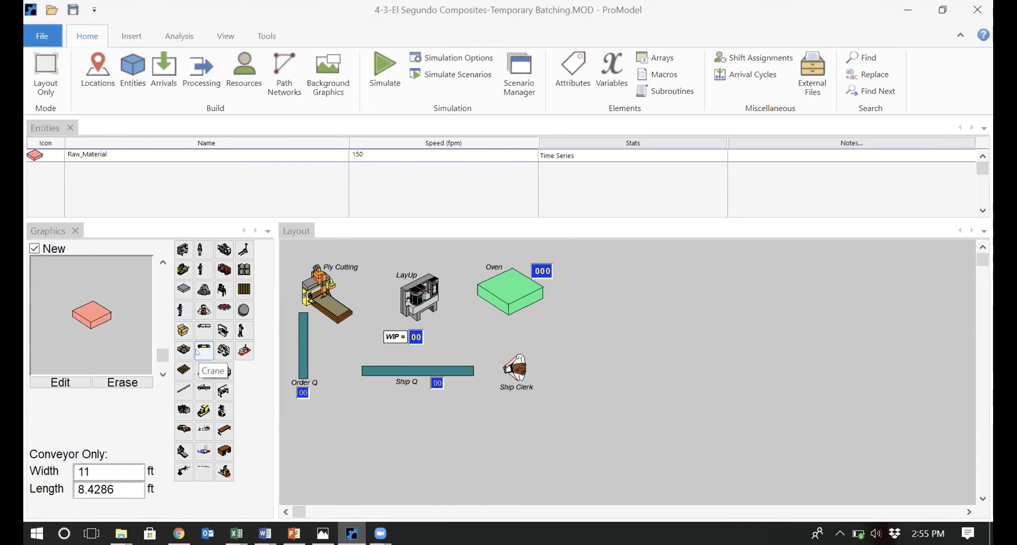
{"action": "left_click", "coordinate": [183, 369]}
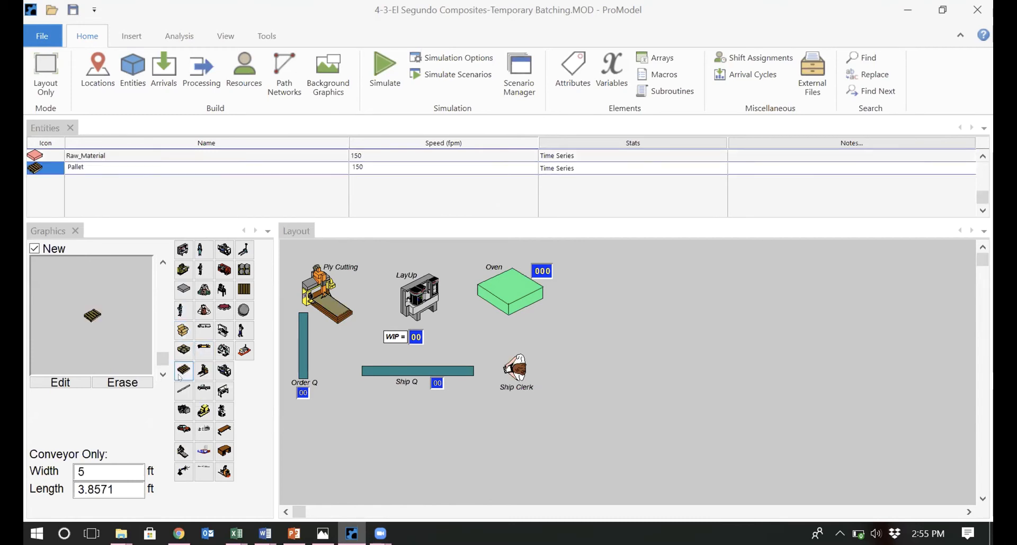
{"action": "left_click", "coordinate": [88, 167]}
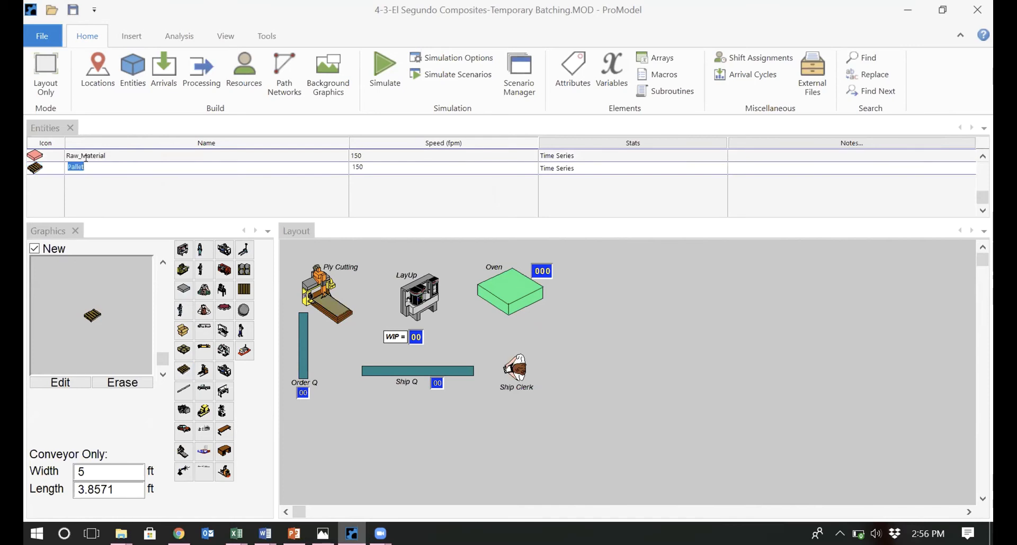
{"action": "type", "text": "Batch"}
- Return to the processing tables and complete the Oven logic for Raw_Material as "Group 5 as Batch"
{"action": "left_click", "coordinate": [206, 79]}
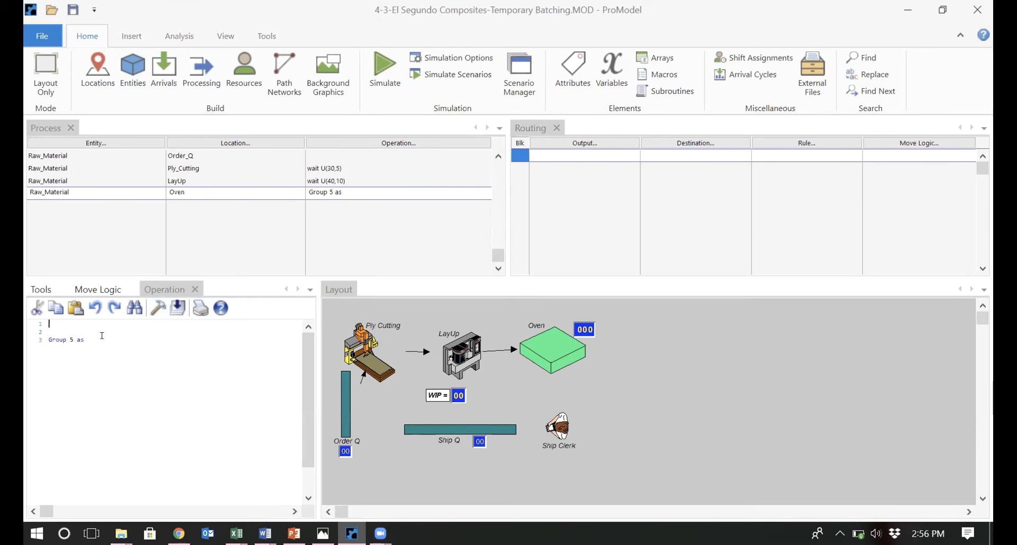
{"action": "type", "text": "ba"}
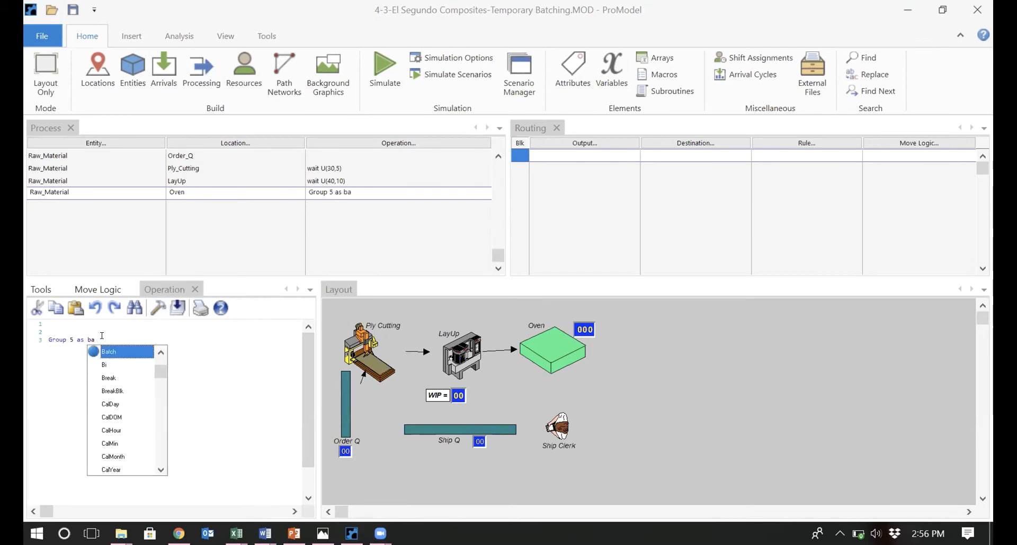
{"action": "double_click", "coordinate": [109, 351]}
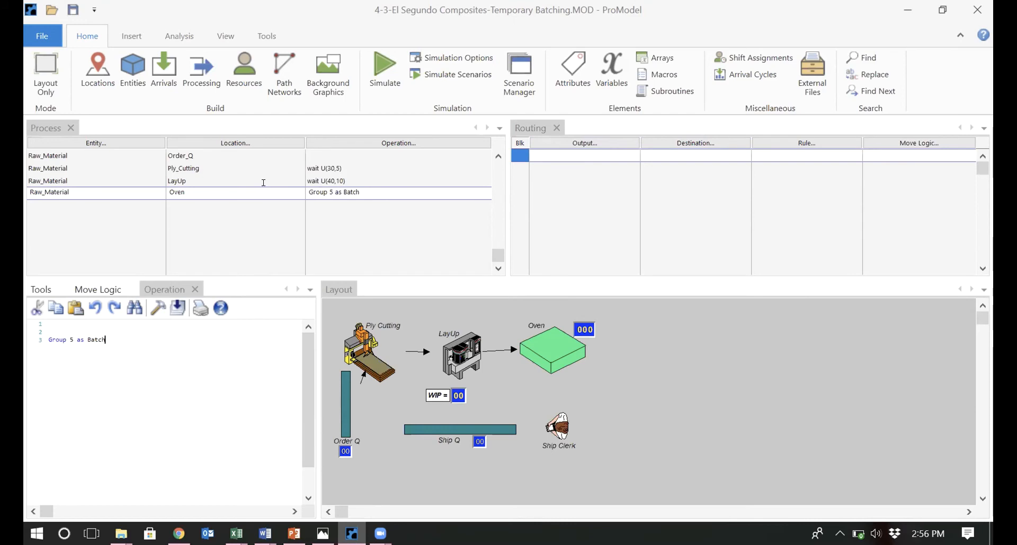
- Add a process record for the Batch entity at the Oven location
{"action": "key", "text": "Return"}
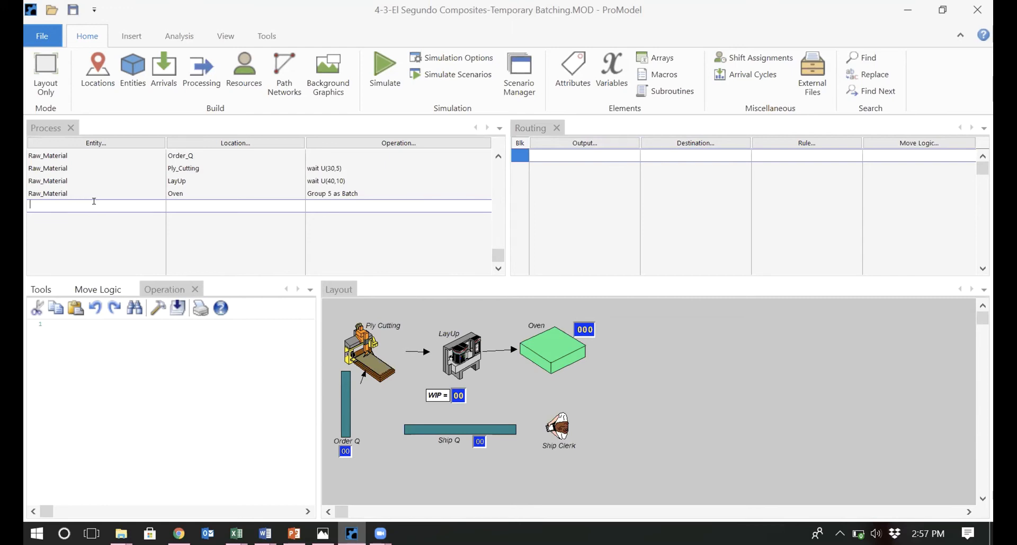
{"action": "double_click", "coordinate": [93, 201]}
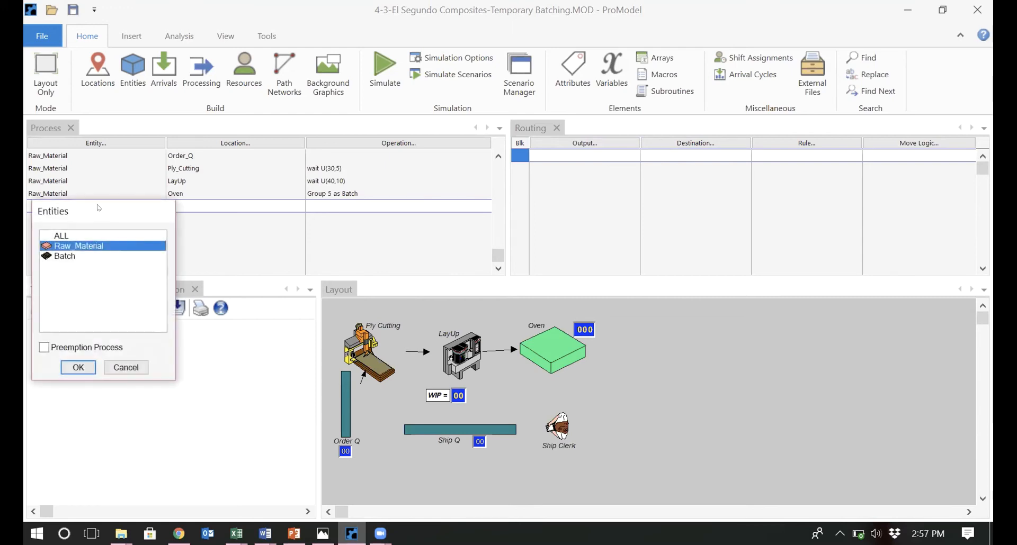
{"action": "double_click", "coordinate": [69, 257]}
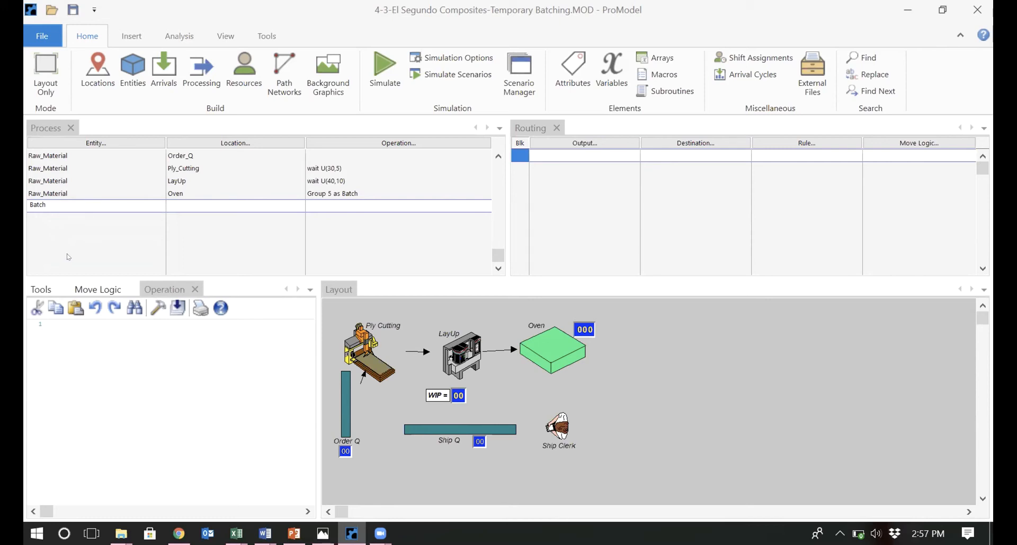
{"action": "double_click", "coordinate": [204, 205]}
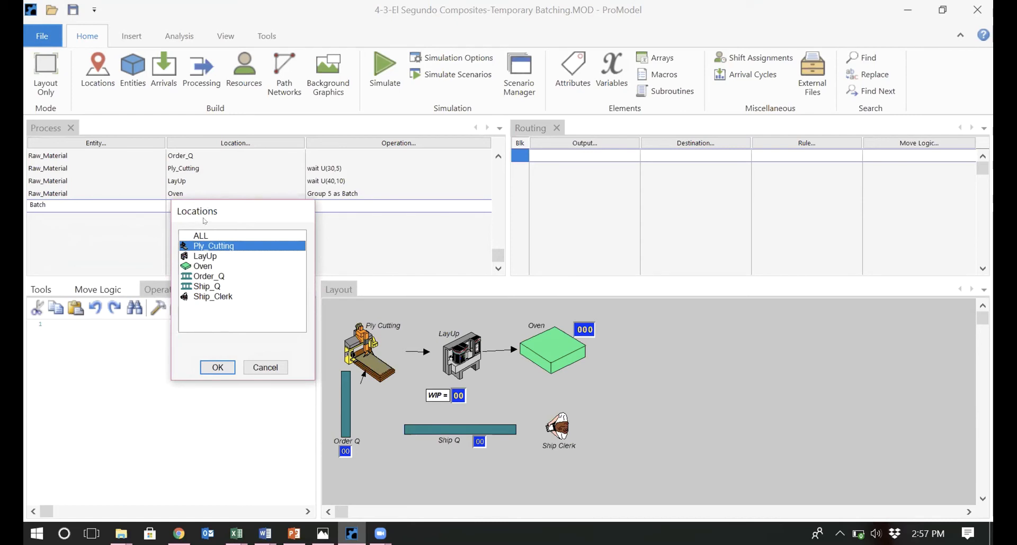
{"action": "double_click", "coordinate": [203, 266]}
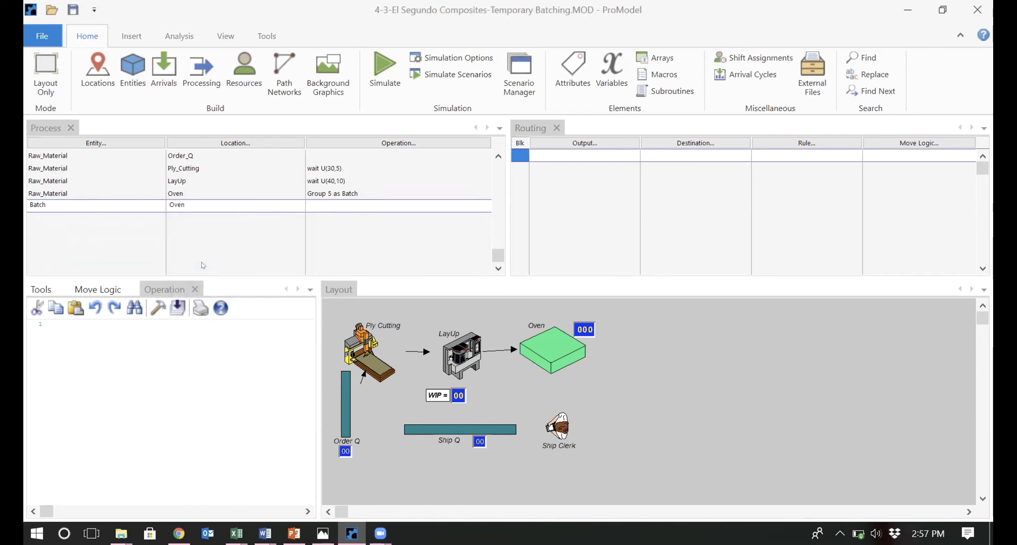
- Enter the operation logic "Wait U(90,10)" for Batch at Oven
{"action": "left_click", "coordinate": [351, 191]}
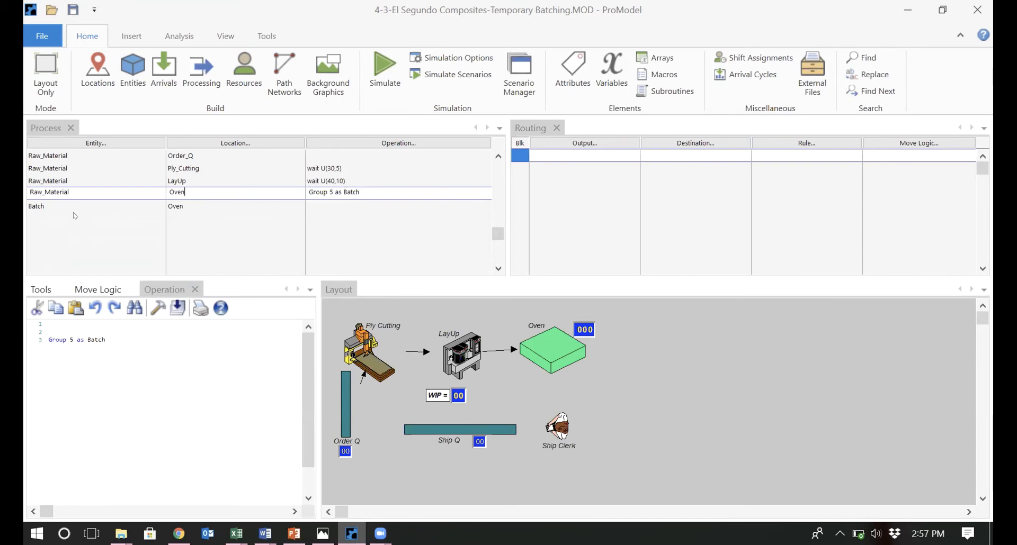
{"action": "left_click", "coordinate": [69, 202]}
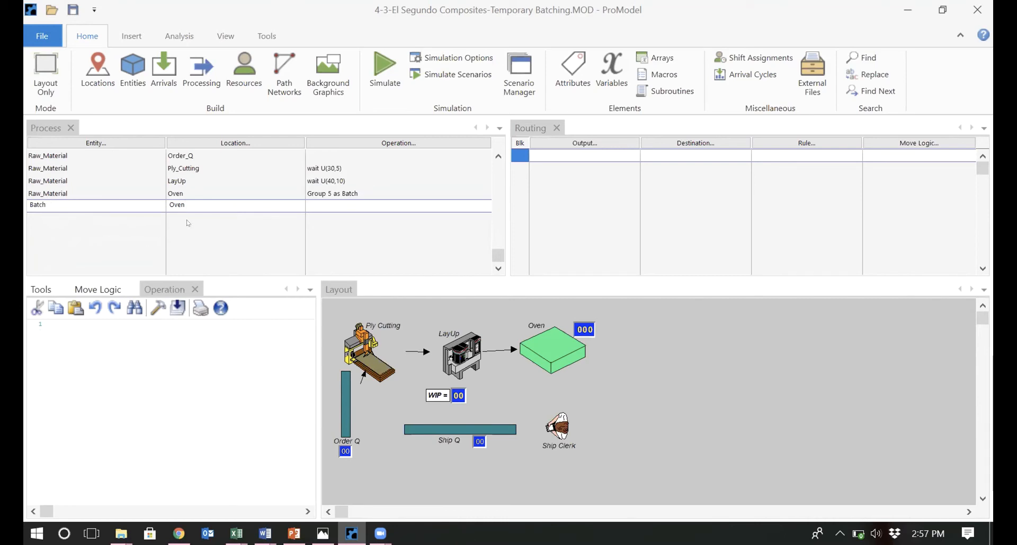
{"action": "left_click", "coordinate": [312, 206]}
{"action": "key", "text": "Return"}
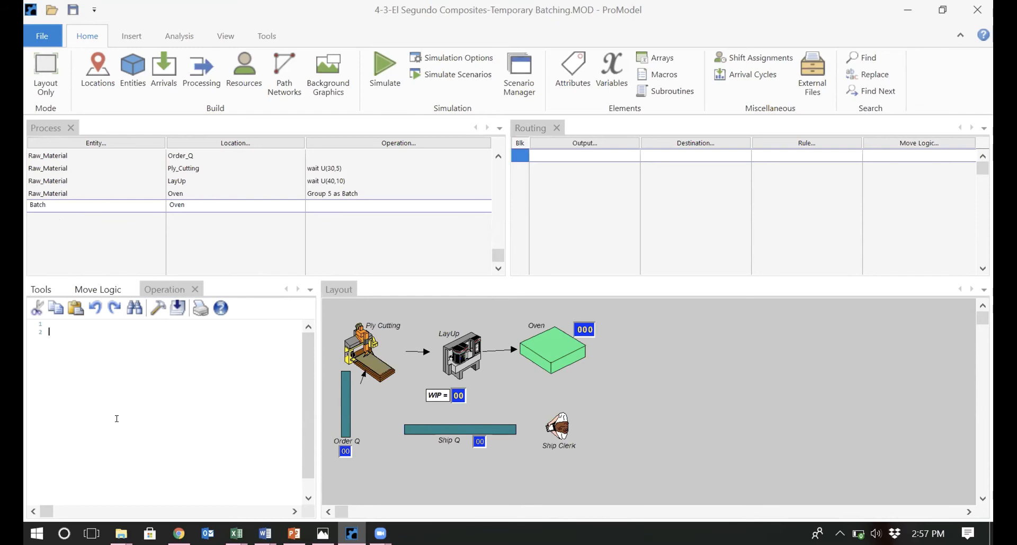
{"action": "type", "text": "wa"}
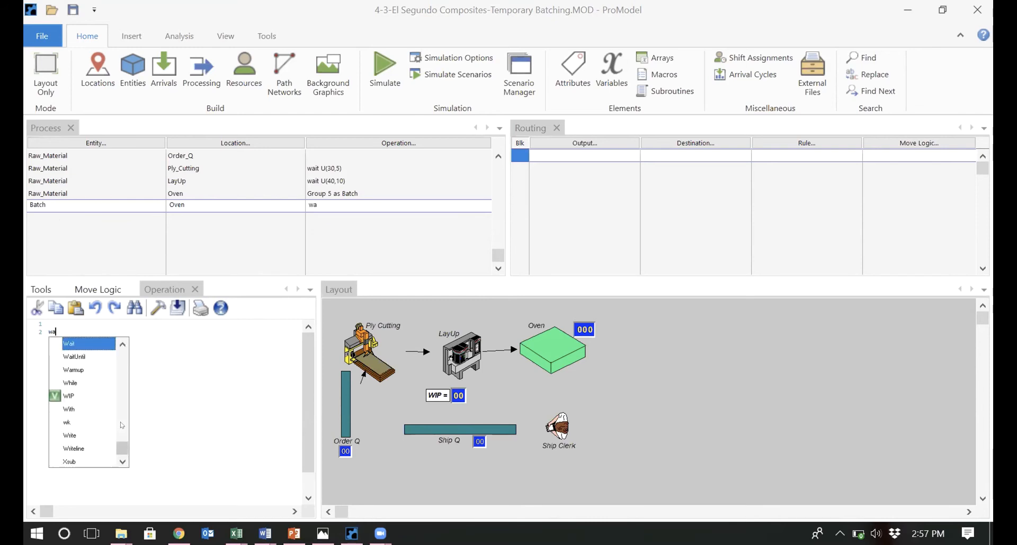
{"action": "type", "text": "it "}
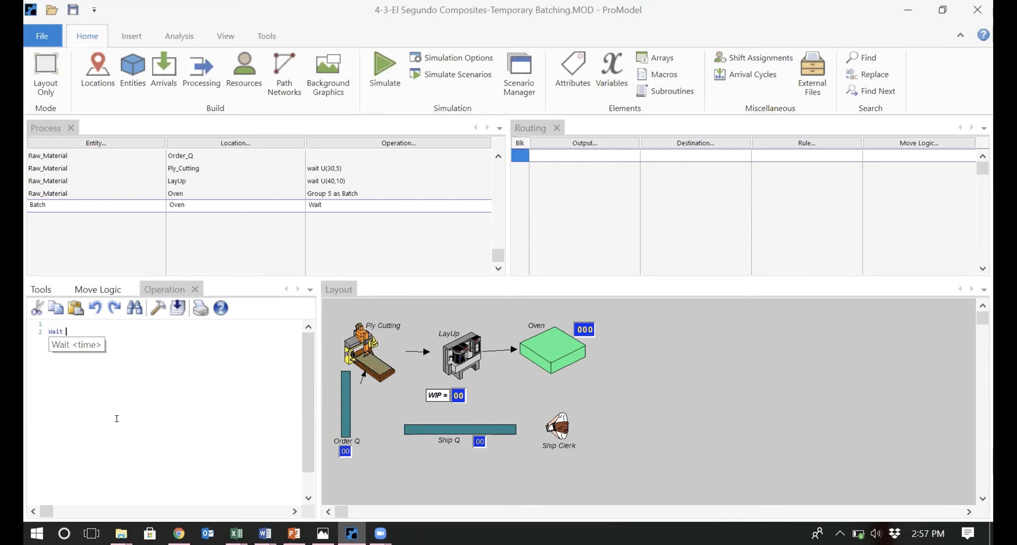
{"action": "type", "text": "U("}
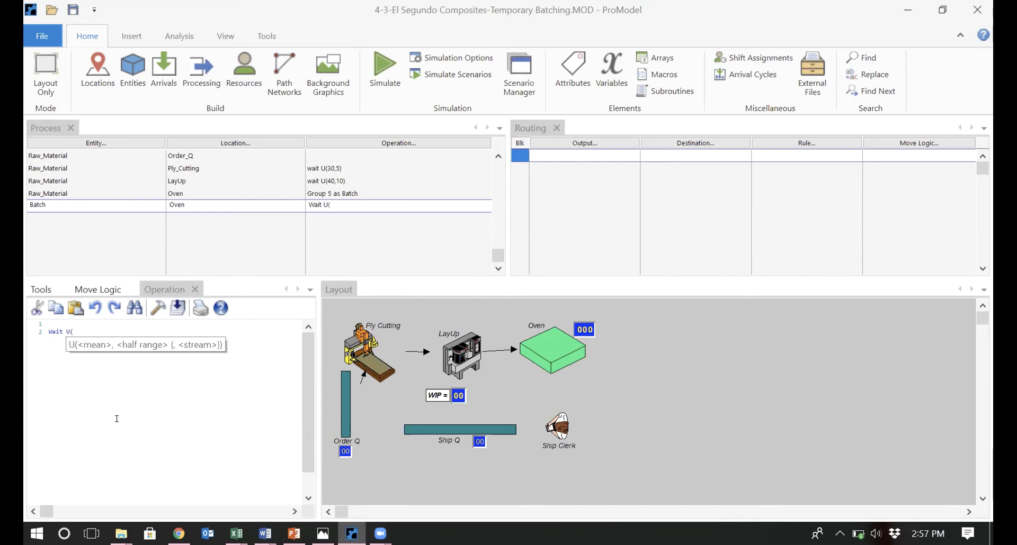
{"action": "type", "text": "90,10)"}
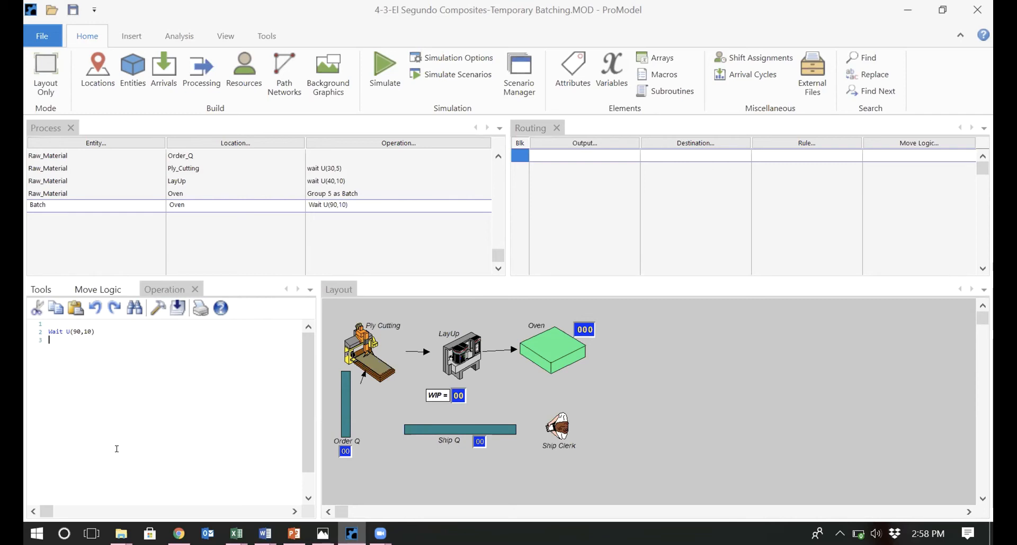
- Add an "Ungroup" statement on a new line after the wait in the Batch logic at Oven
{"action": "type", "text": "Un"}
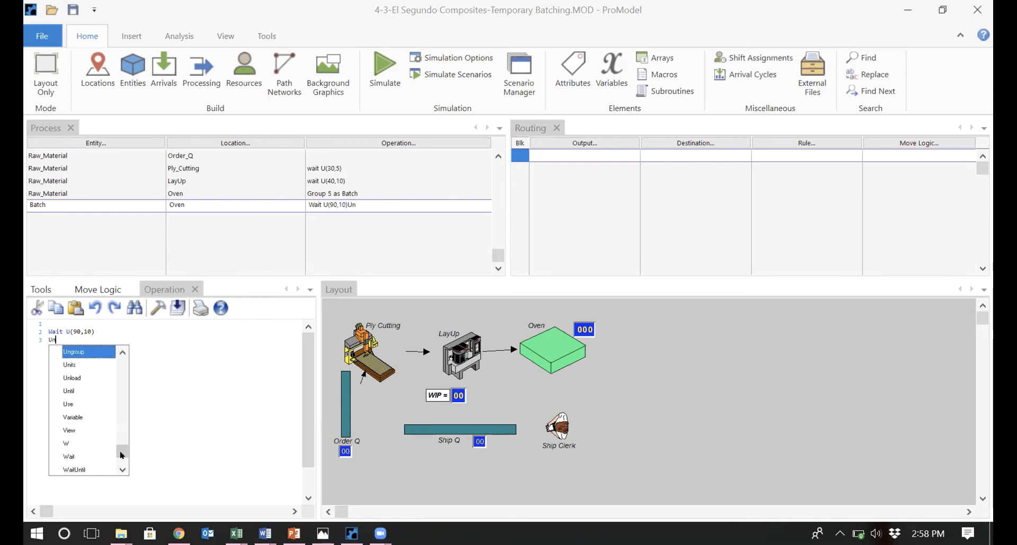
{"action": "double_click", "coordinate": [83, 351]}
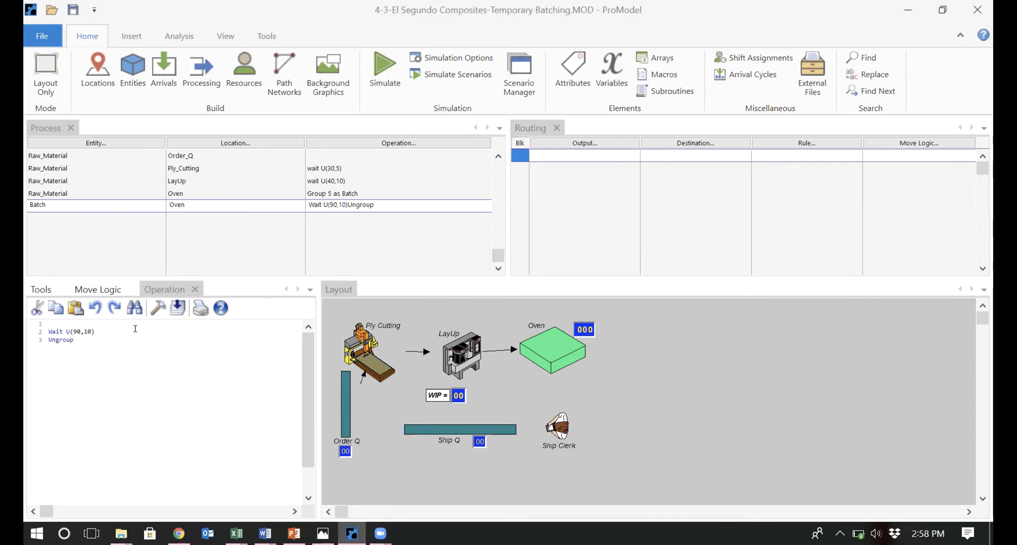
{"action": "left_click", "coordinate": [344, 193]}
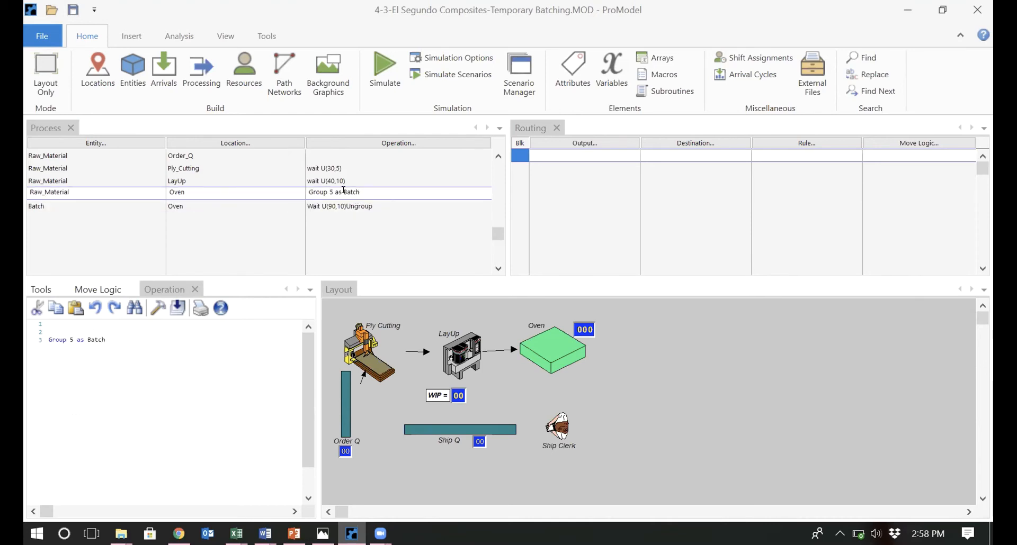
{"action": "left_click", "coordinate": [351, 201]}
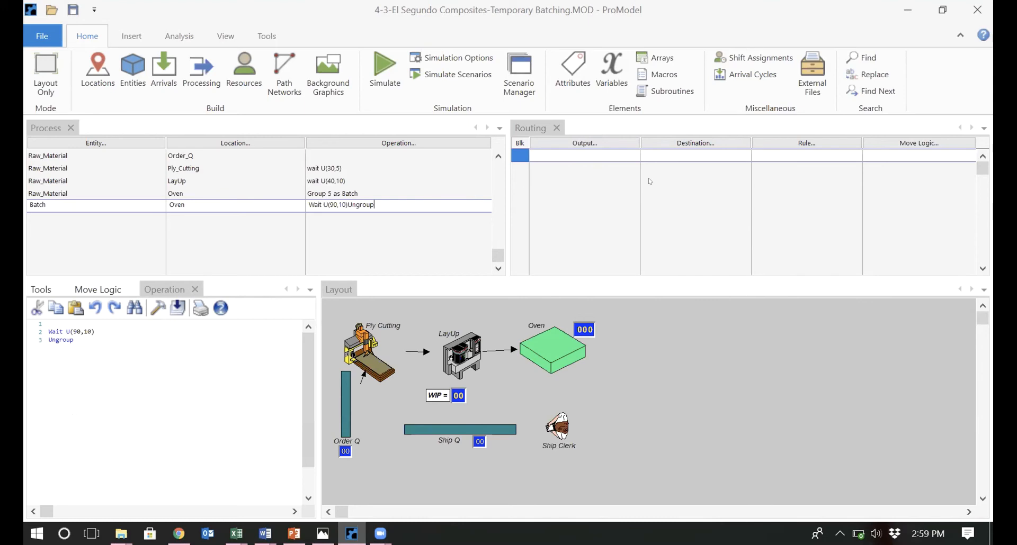
{"action": "left_click", "coordinate": [361, 193]}
{"action": "left_click", "coordinate": [365, 206]}
- Add another process record for Raw_Material at Oven, below the Batch record
{"action": "key", "text": "Down"}
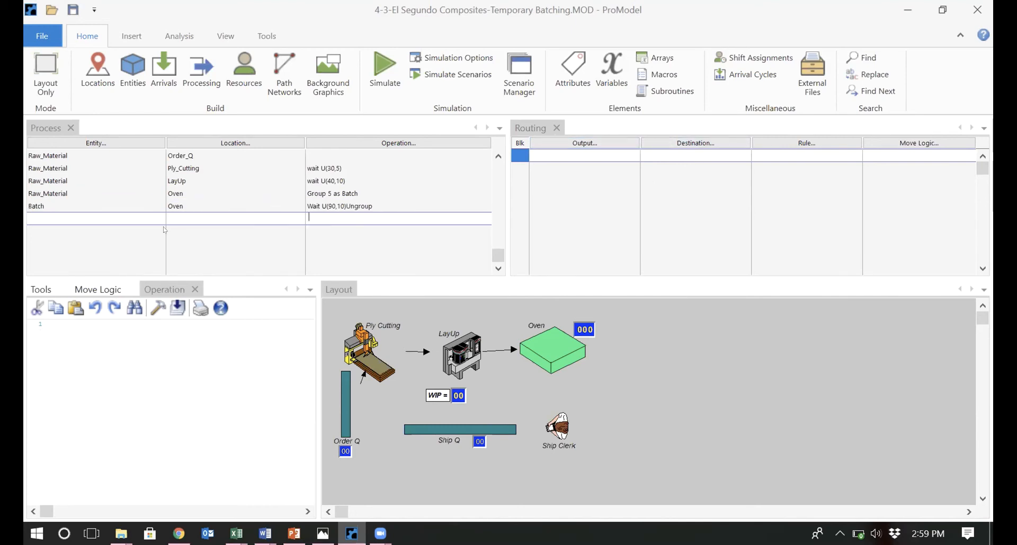
{"action": "double_click", "coordinate": [132, 215]}
{"action": "left_click", "coordinate": [108, 258]}
{"action": "double_click", "coordinate": [108, 257]}
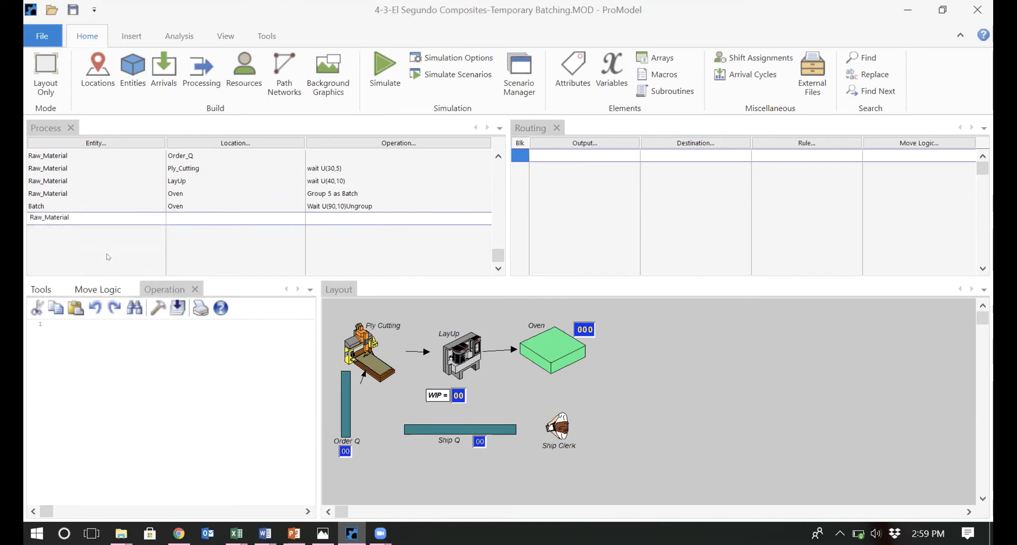
{"action": "double_click", "coordinate": [190, 214]}
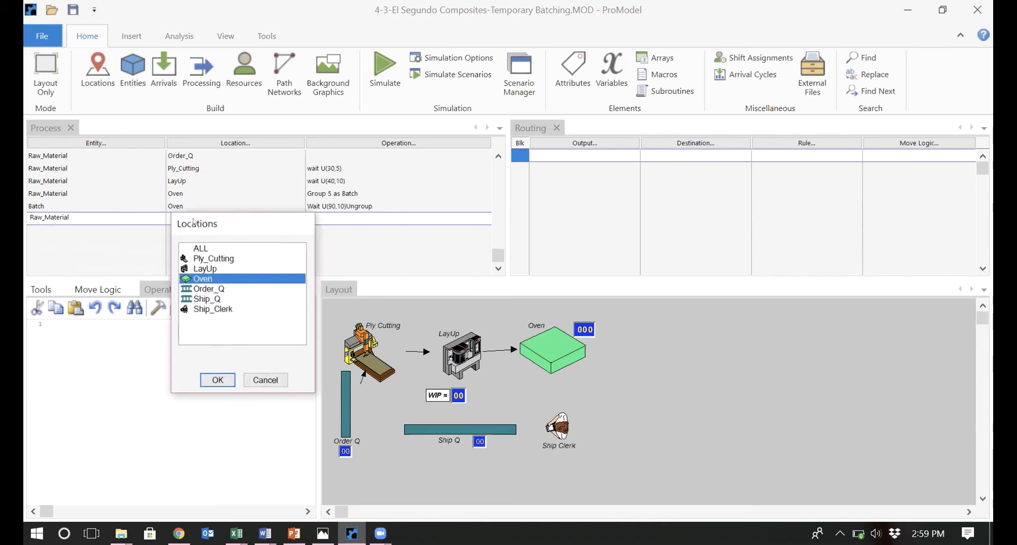
{"action": "double_click", "coordinate": [205, 277]}
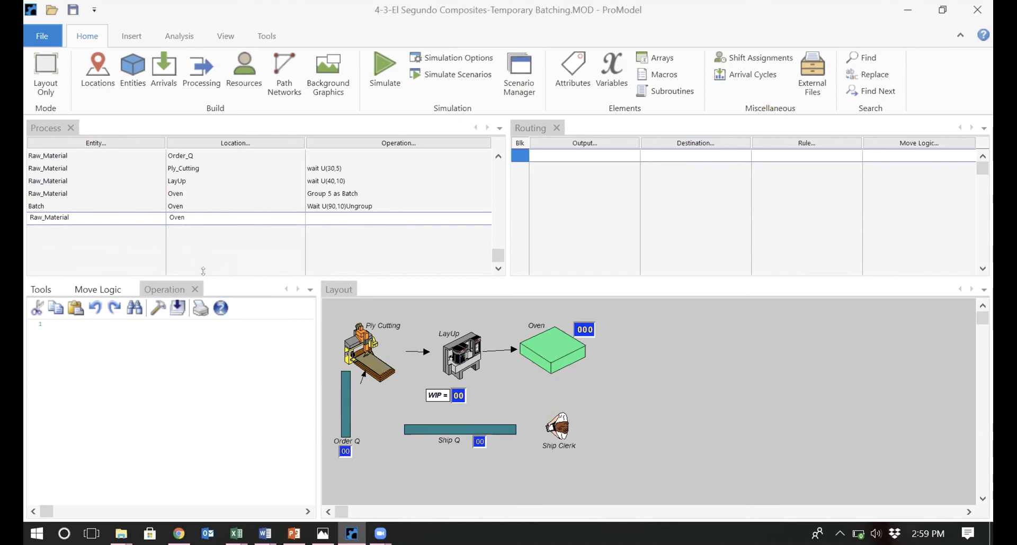
- Route Raw_Material from the Oven to the Ship_Q destination
{"action": "left_click", "coordinate": [580, 143]}
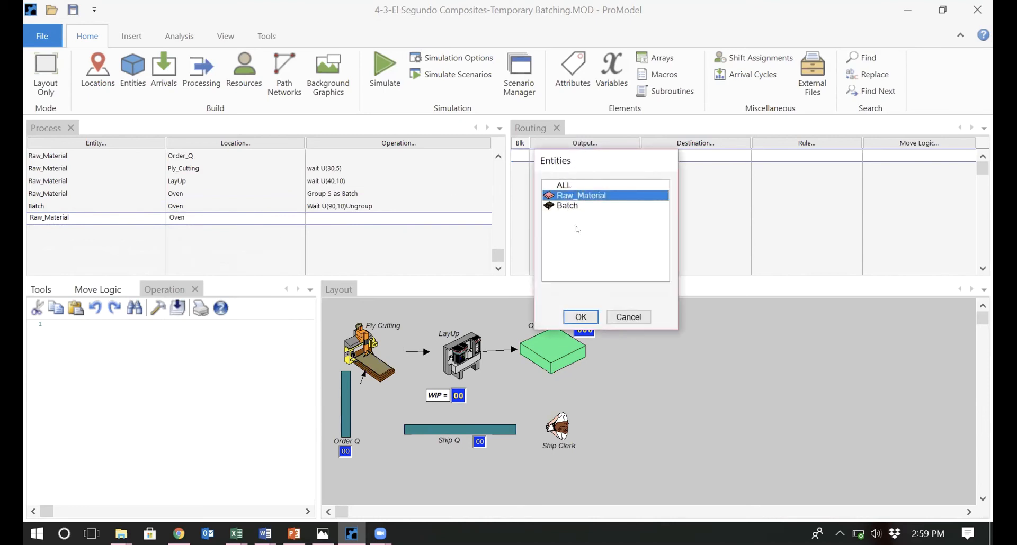
{"action": "double_click", "coordinate": [592, 194]}
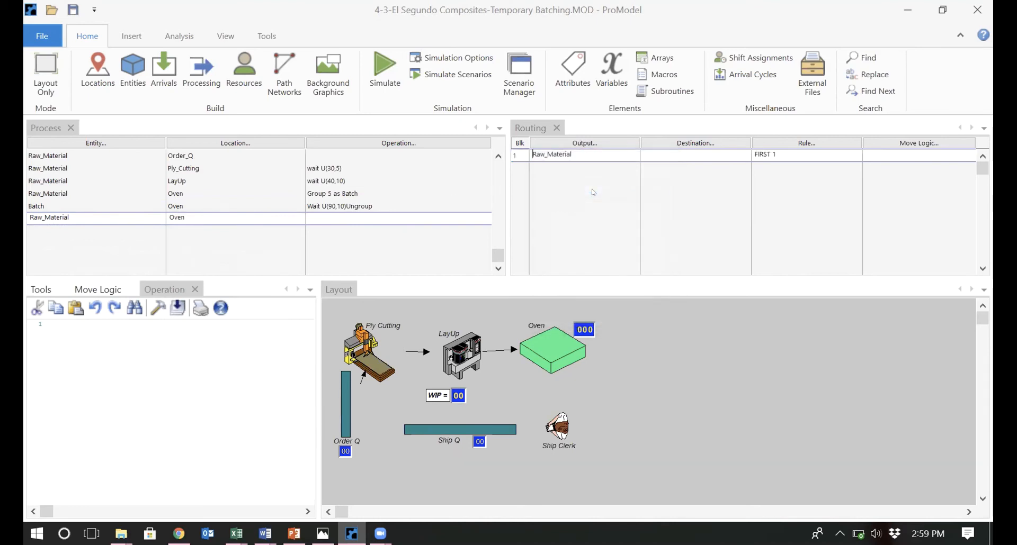
{"action": "left_click", "coordinate": [672, 144]}
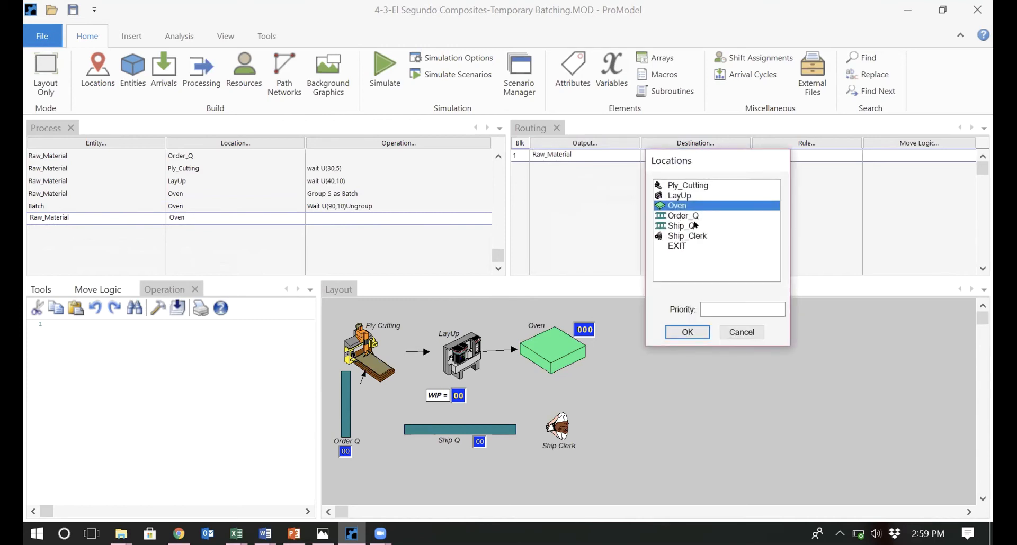
{"action": "double_click", "coordinate": [687, 225]}
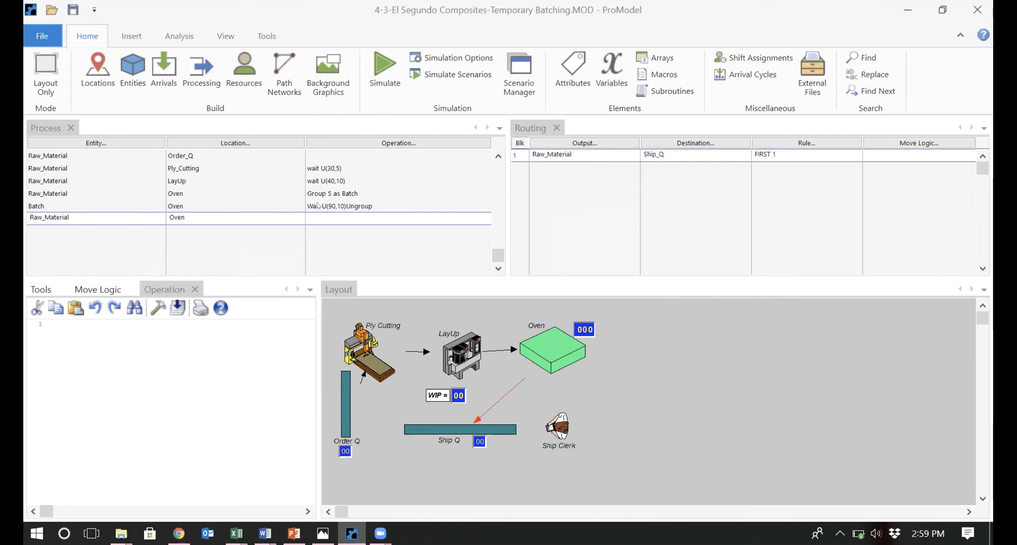
- Add a process record for Raw_Material at the Ship_Q location, below the last Oven record
{"action": "left_click", "coordinate": [267, 216]}
{"action": "key", "text": "Return"}
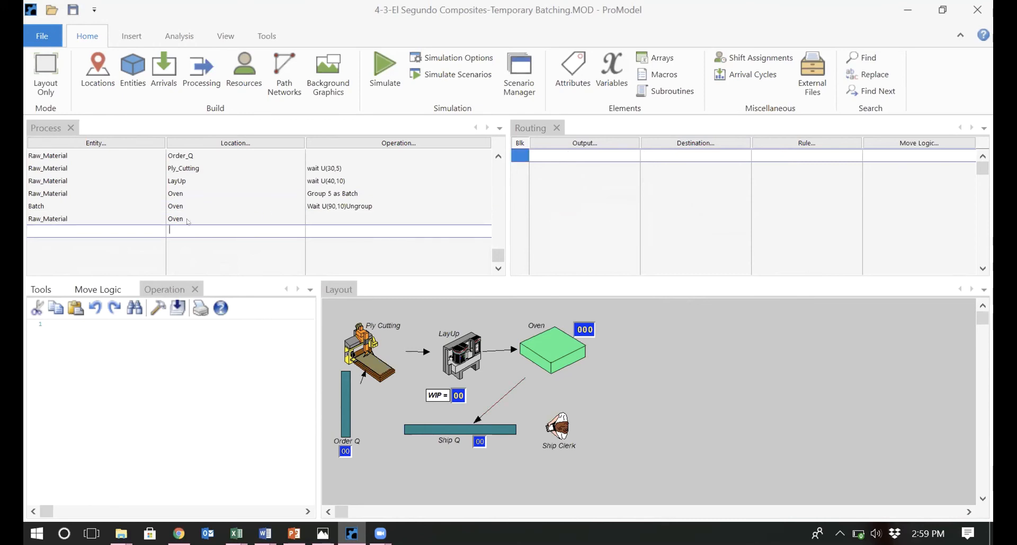
{"action": "double_click", "coordinate": [135, 224]}
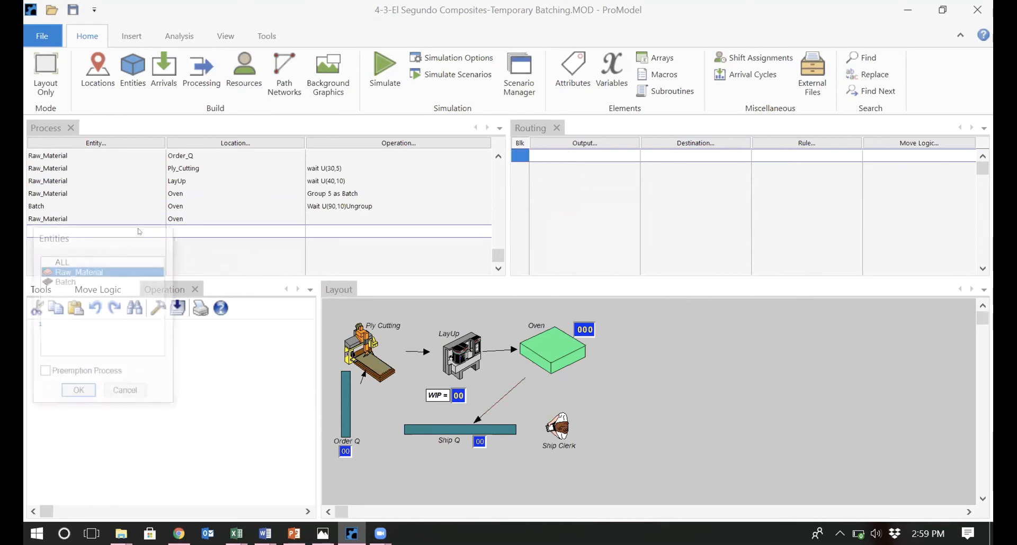
{"action": "double_click", "coordinate": [109, 273]}
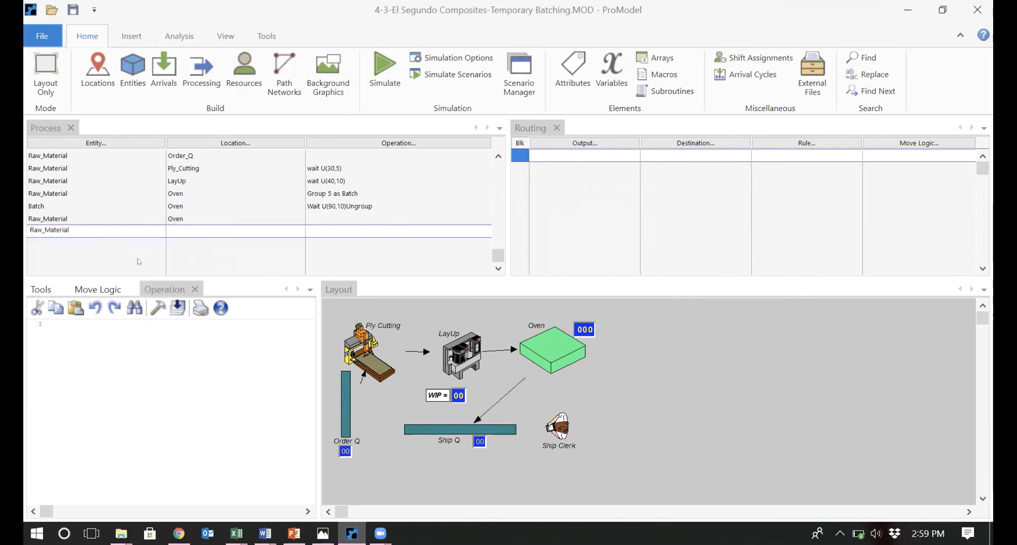
{"action": "double_click", "coordinate": [189, 225]}
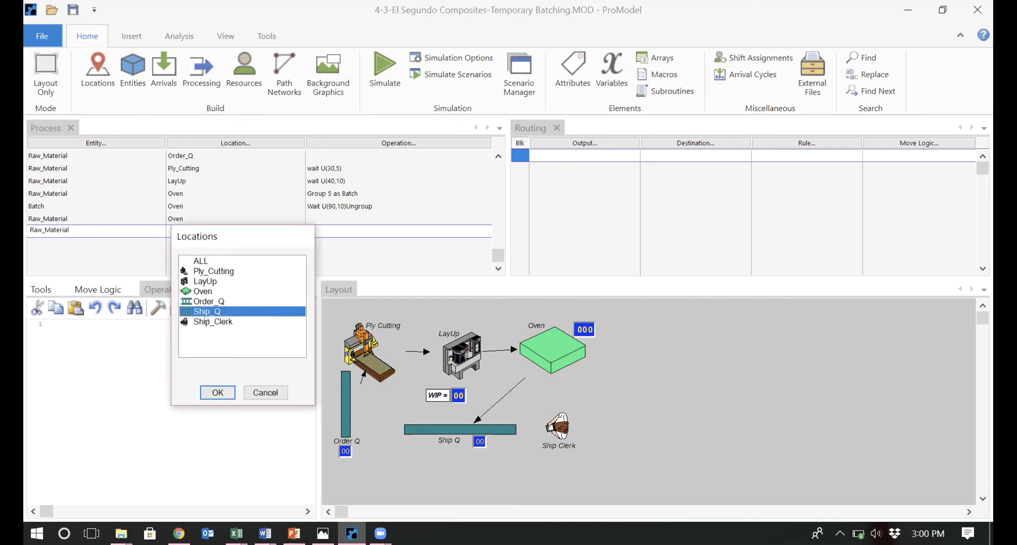
{"action": "double_click", "coordinate": [268, 311]}
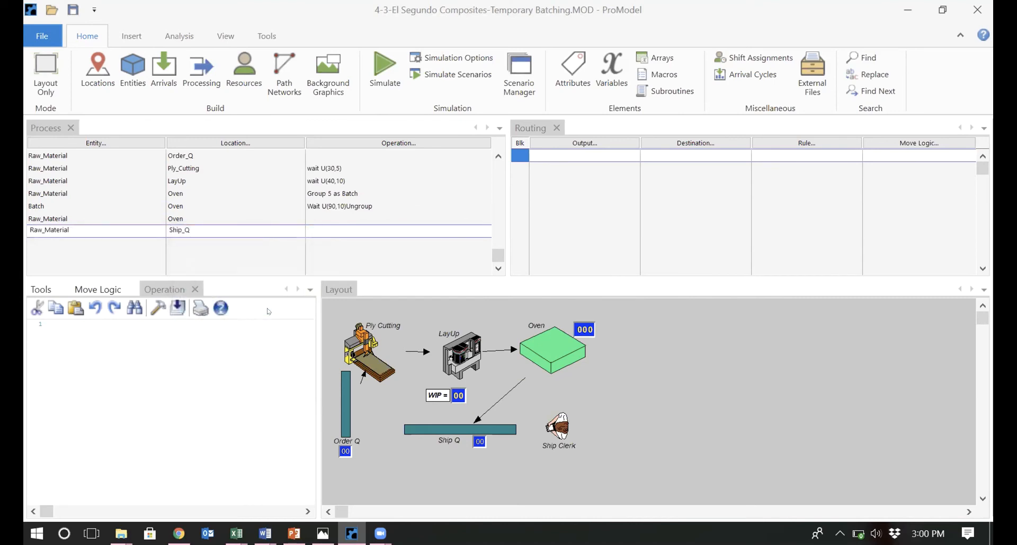
- Route Raw_Material from Ship_Q to the Ship_Clerk destination
{"action": "double_click", "coordinate": [560, 154]}
{"action": "double_click", "coordinate": [568, 196]}
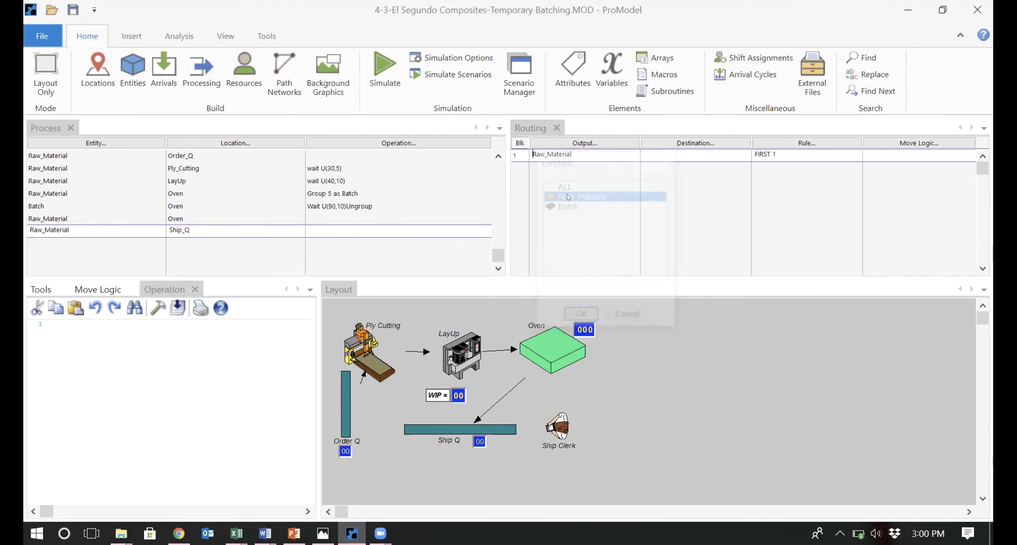
{"action": "double_click", "coordinate": [658, 154]}
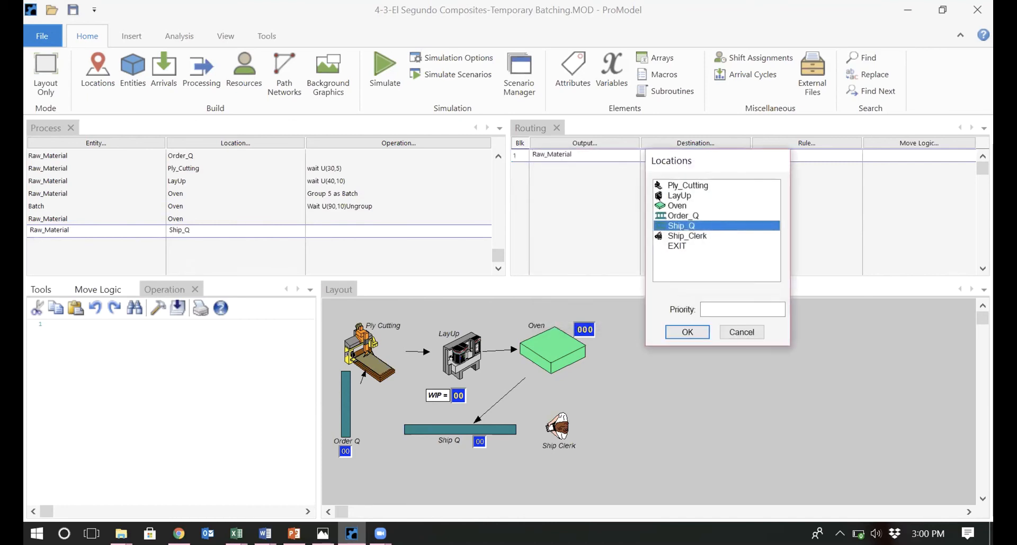
{"action": "left_click", "coordinate": [683, 236]}
{"action": "double_click", "coordinate": [682, 236]}
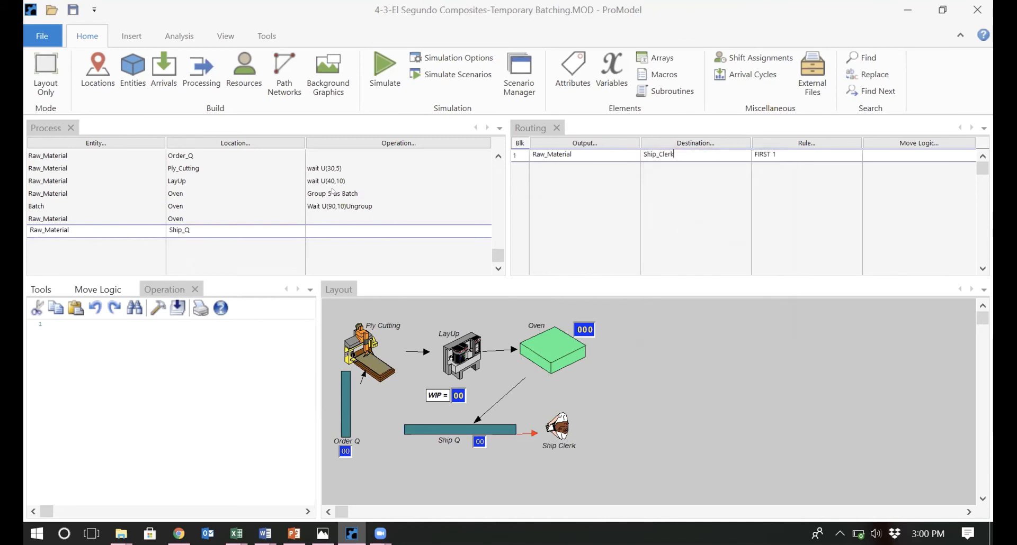
- Add a process record for Raw_Material at the Ship_Clerk location, below the Ship_Q record
{"action": "key", "text": "Return"}
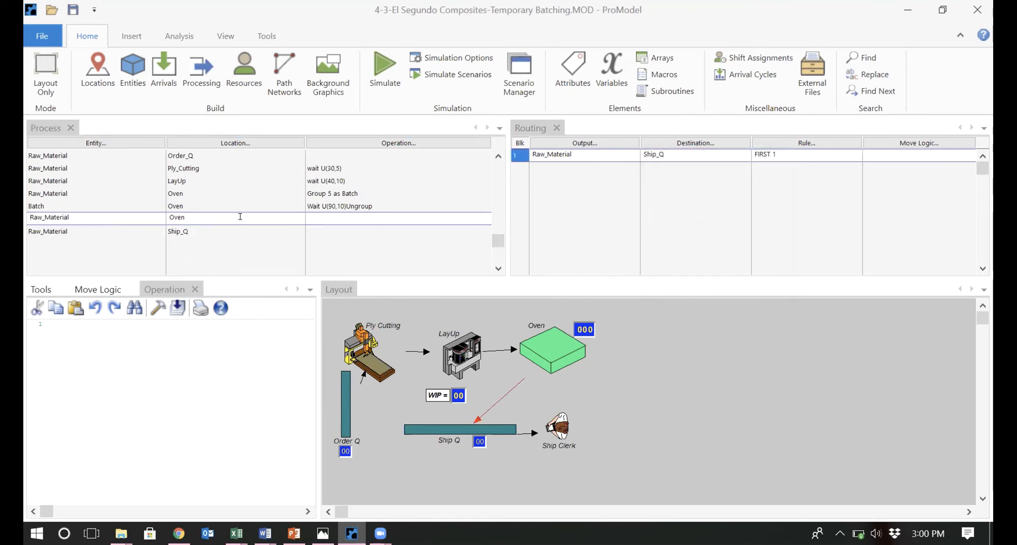
{"action": "double_click", "coordinate": [136, 243]}
{"action": "double_click", "coordinate": [104, 285]}
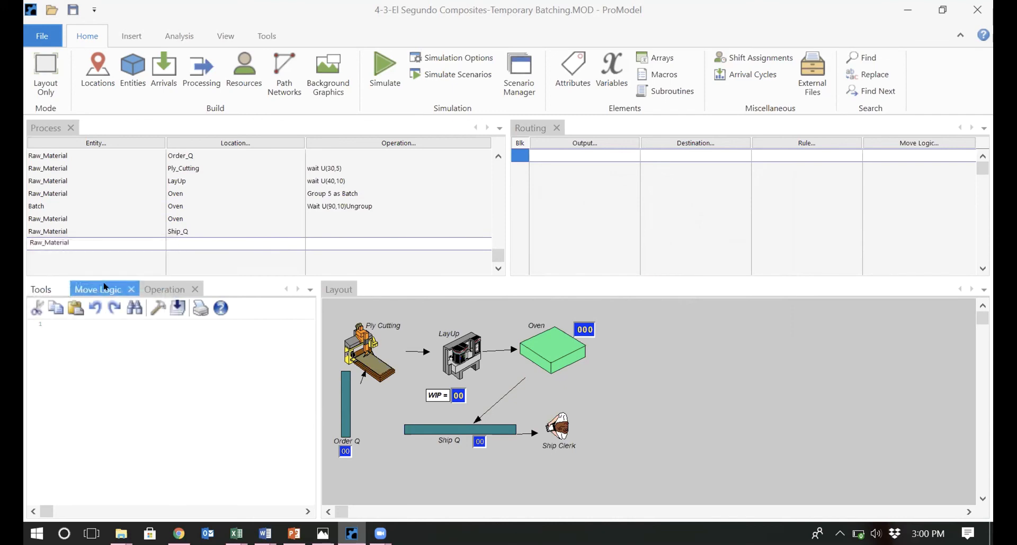
{"action": "double_click", "coordinate": [215, 241]}
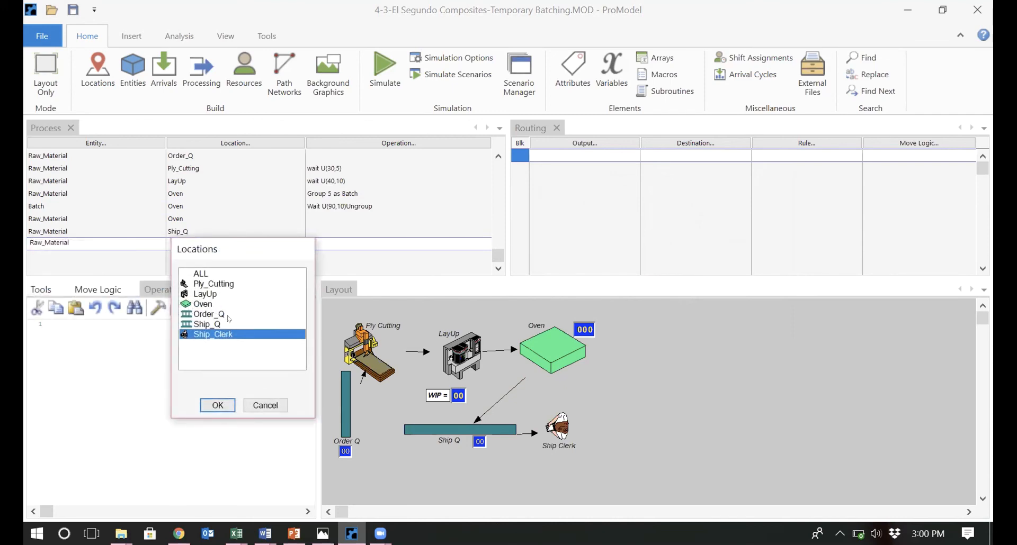
{"action": "double_click", "coordinate": [219, 335]}
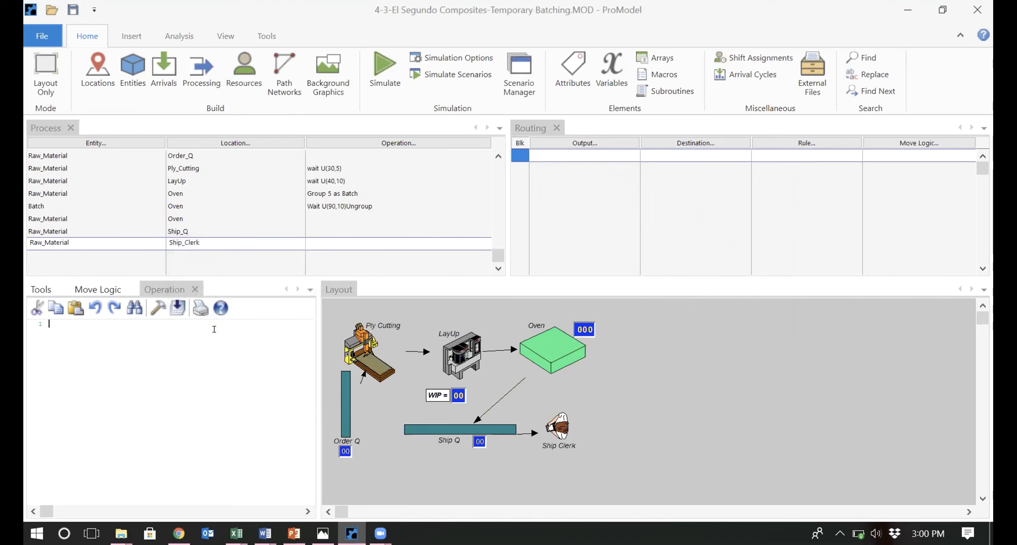
- Route Raw_Material from Ship_Clerk to EXIT
{"action": "double_click", "coordinate": [559, 152]}
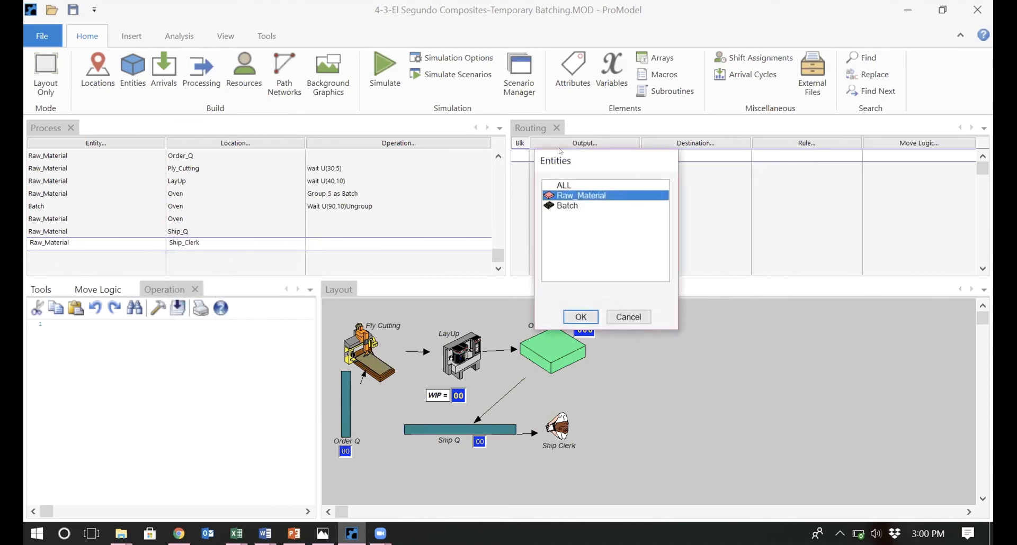
{"action": "double_click", "coordinate": [577, 197]}
{"action": "double_click", "coordinate": [665, 167]}
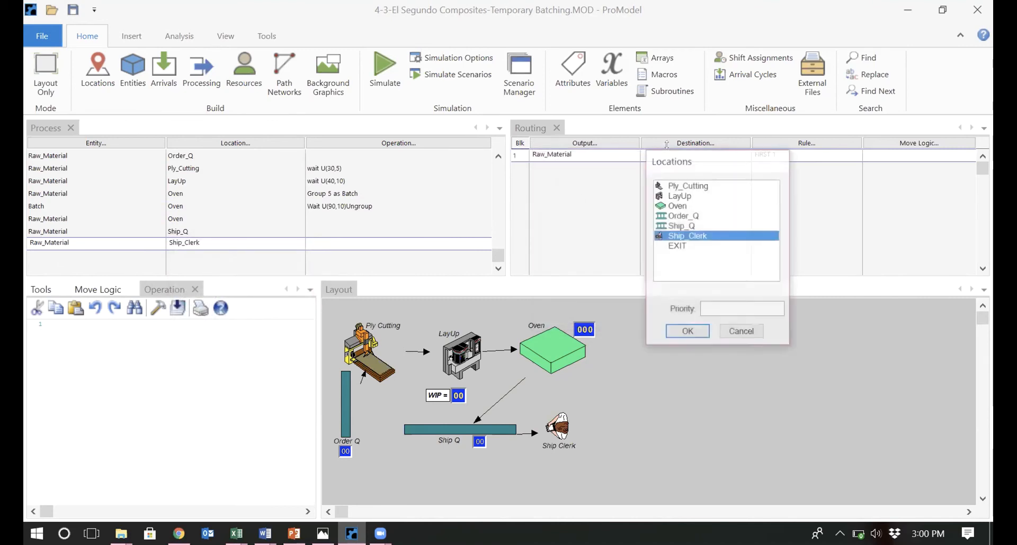
{"action": "double_click", "coordinate": [680, 246]}
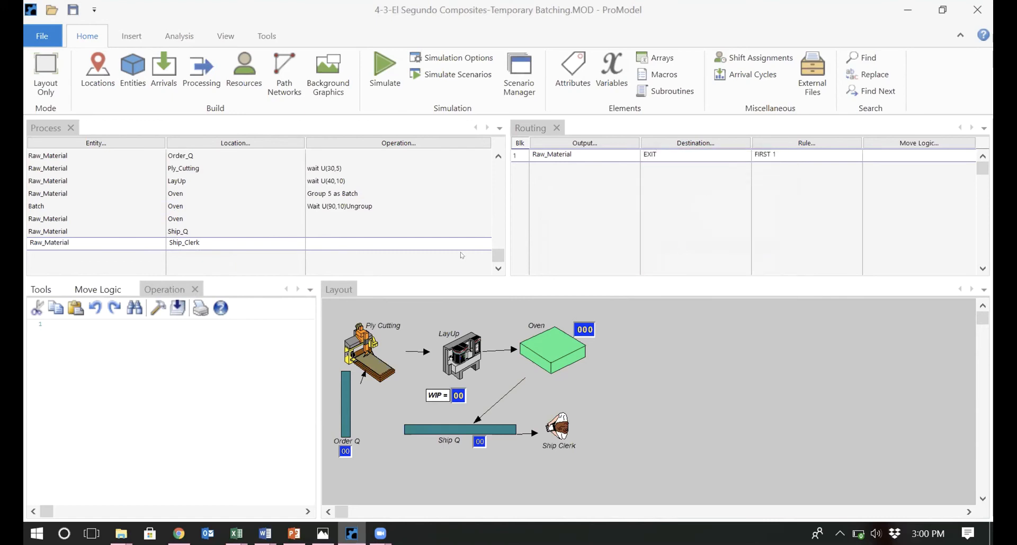
- Enter the operation logic "wait N(15,5)" for Raw_Material at Ship_Clerk
{"action": "left_click", "coordinate": [365, 239]}
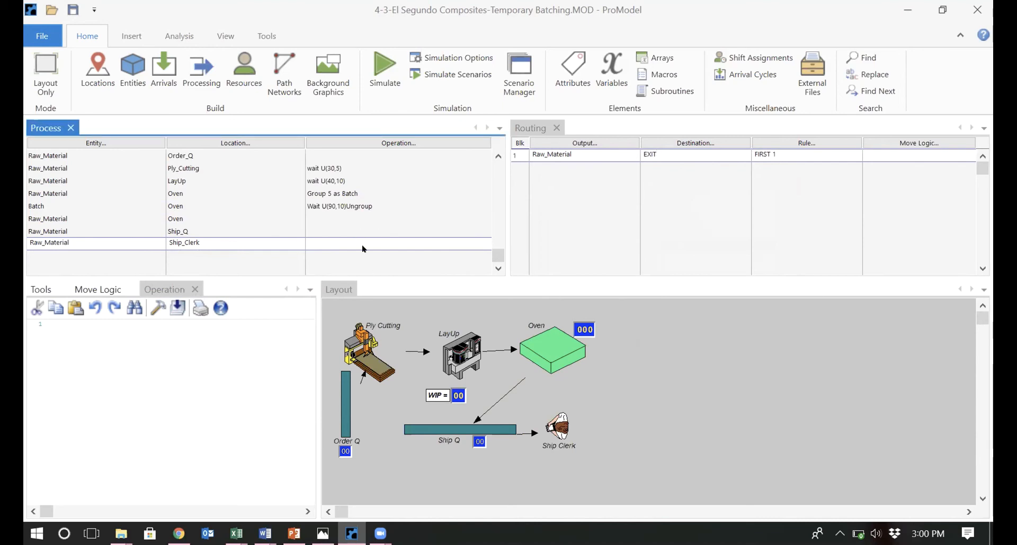
{"action": "left_click", "coordinate": [362, 238]}
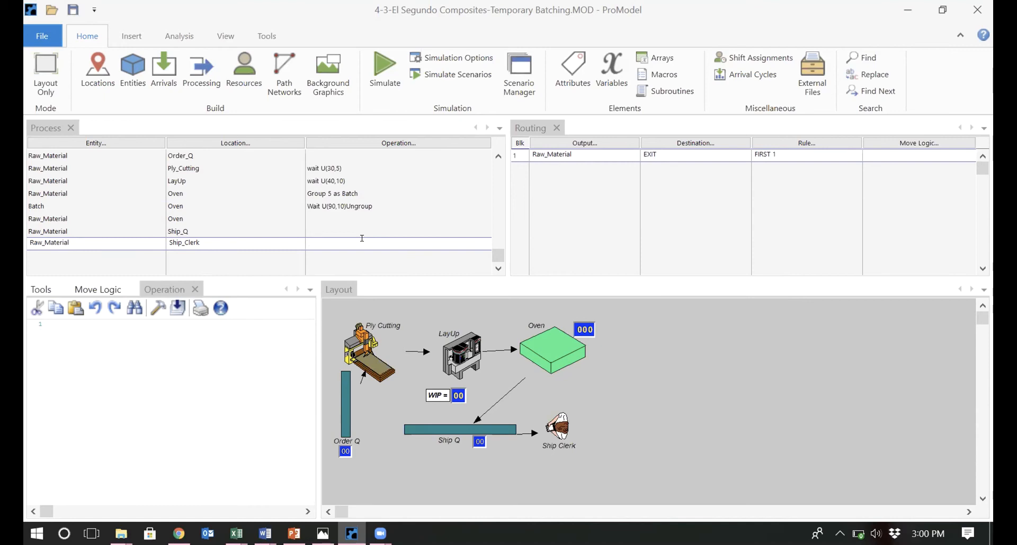
{"action": "type", "text": "wait N(15,5"}
- Check the definition of the WIP variable and return to the processing records
{"action": "scroll", "coordinate": [342, 222], "scroll_direction": "up", "scroll_amount": 1}
{"action": "scroll", "coordinate": [341, 222], "scroll_direction": "up", "scroll_amount": 1}
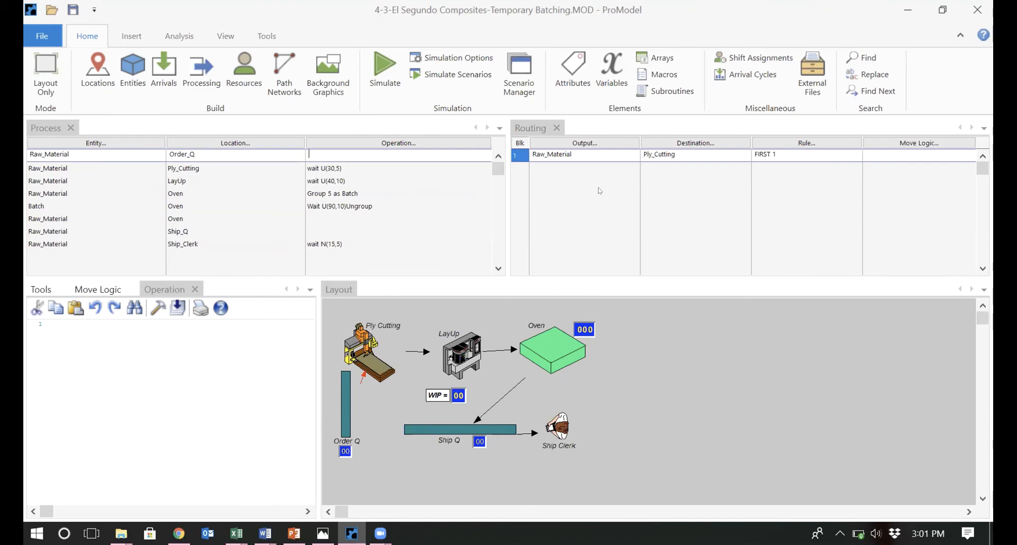
{"action": "left_click", "coordinate": [610, 74]}
{"action": "left_click", "coordinate": [611, 74]}
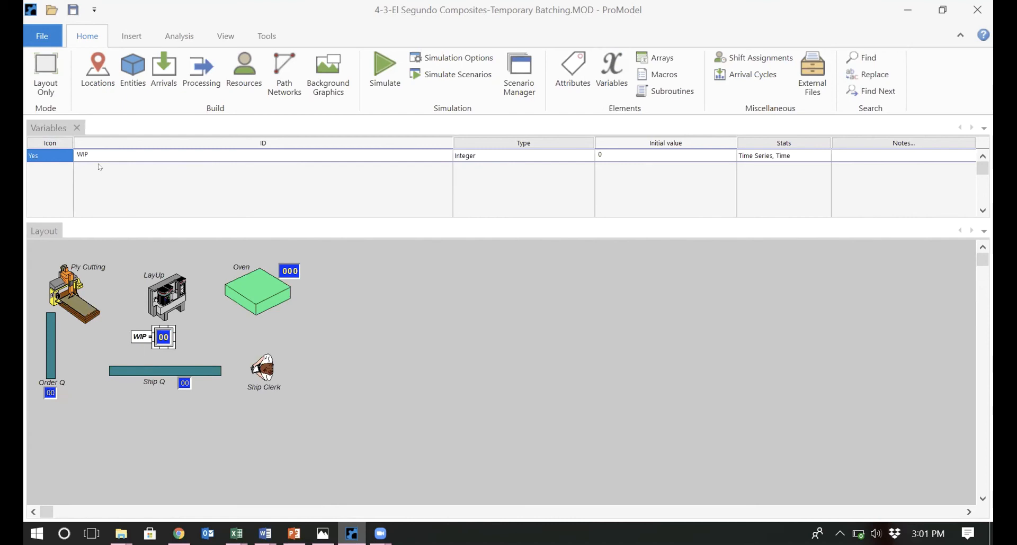
{"action": "left_click", "coordinate": [211, 77]}
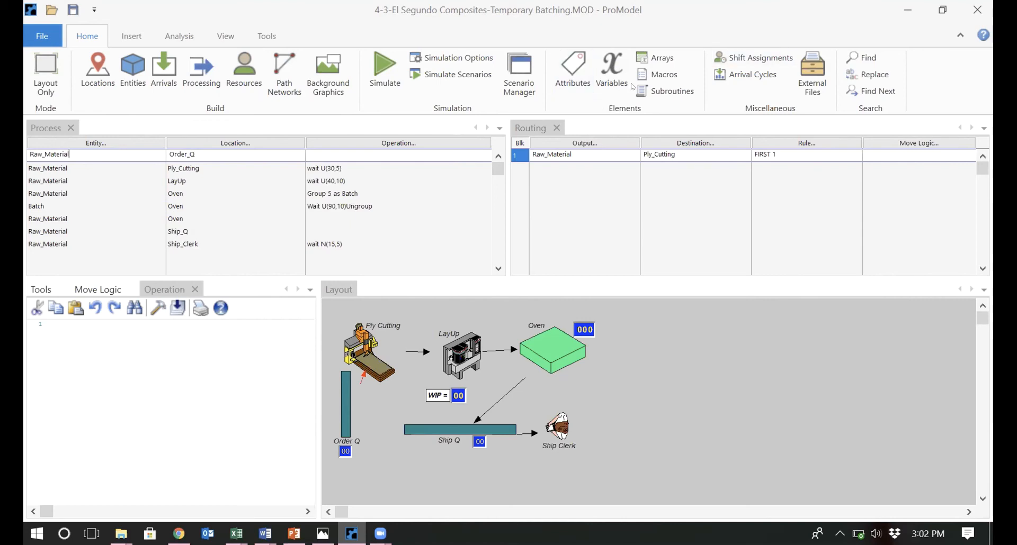
- Enter the operation logic "Inc WIP" for Raw_Material at Order_Q
{"action": "left_click", "coordinate": [335, 151]}
{"action": "type", "text": "Inc WIP"}
{"action": "left_click", "coordinate": [278, 338]}
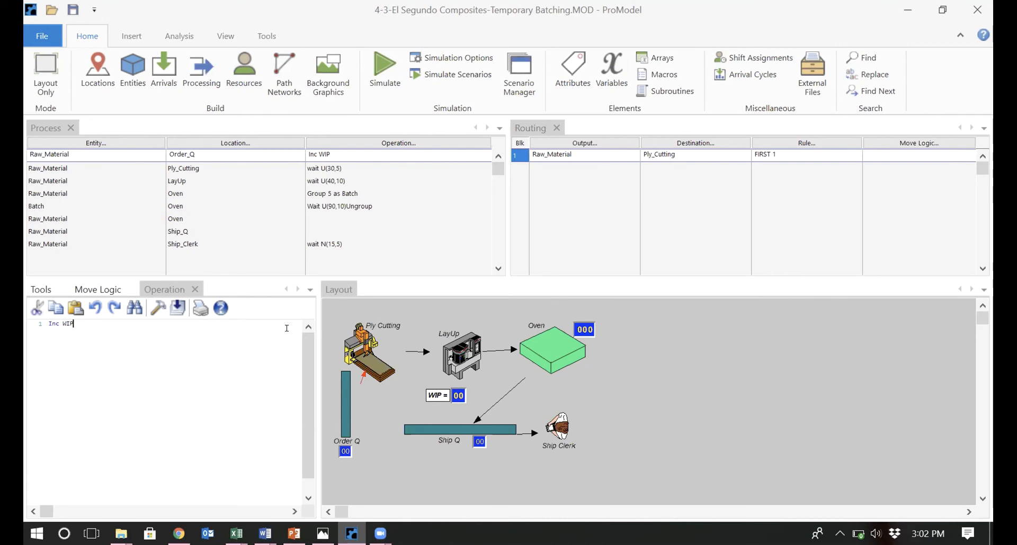
- Add a "Dec WIP" statement on a new line after the wait in the Raw_Material logic at Ship_Clerk
{"action": "left_click", "coordinate": [334, 246]}
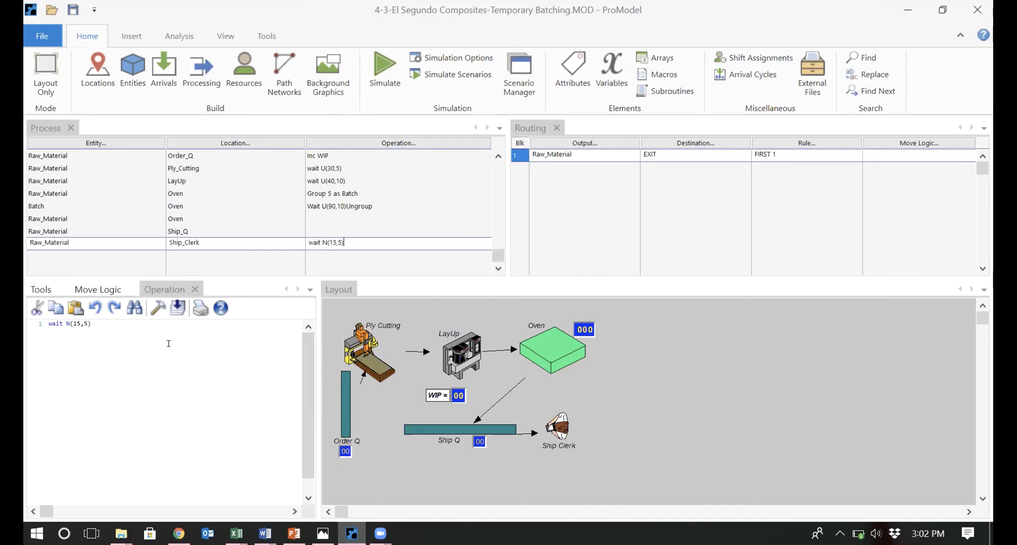
{"action": "key", "text": "Return"}
{"action": "type", "text": "D"}
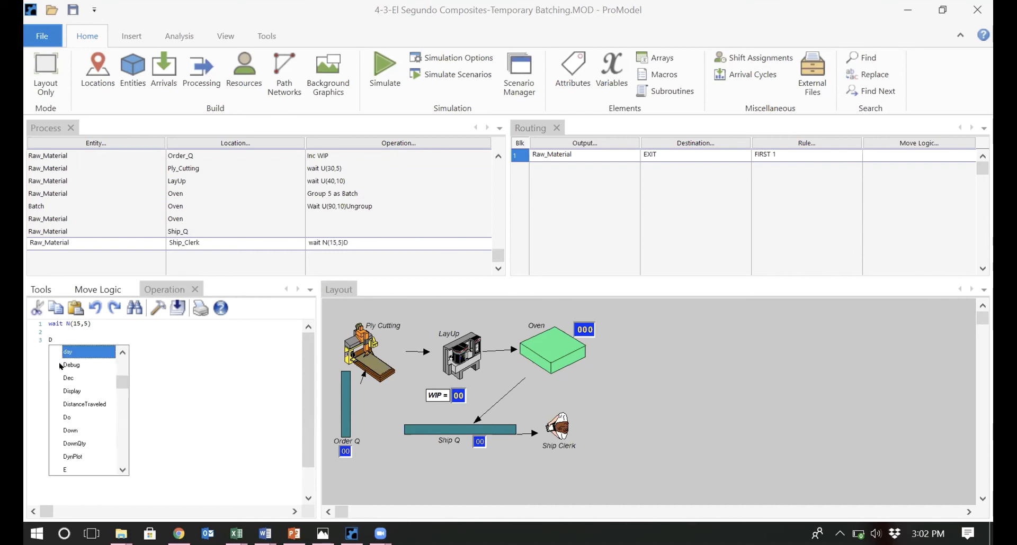
{"action": "type", "text": "ec W"}
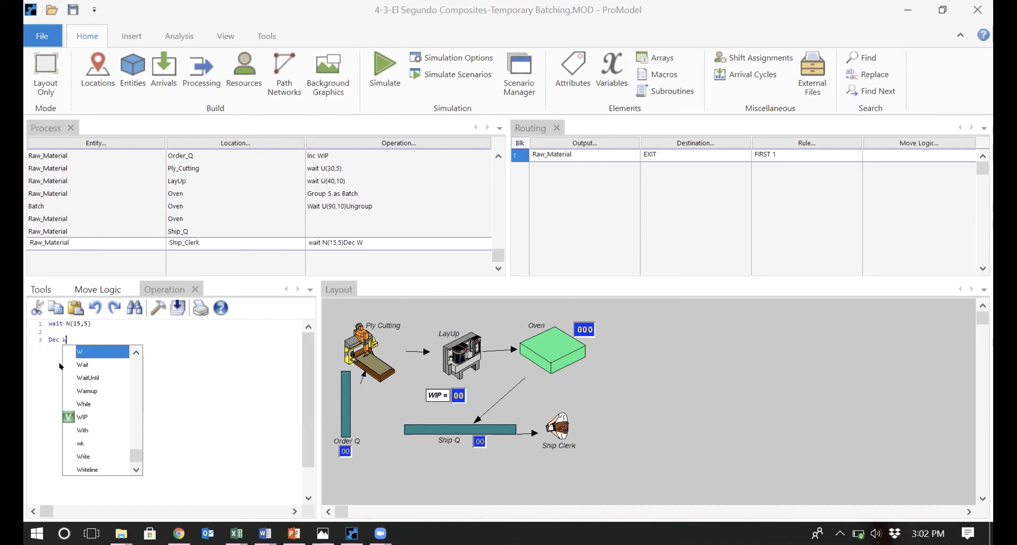
{"action": "type", "text": "IP"}
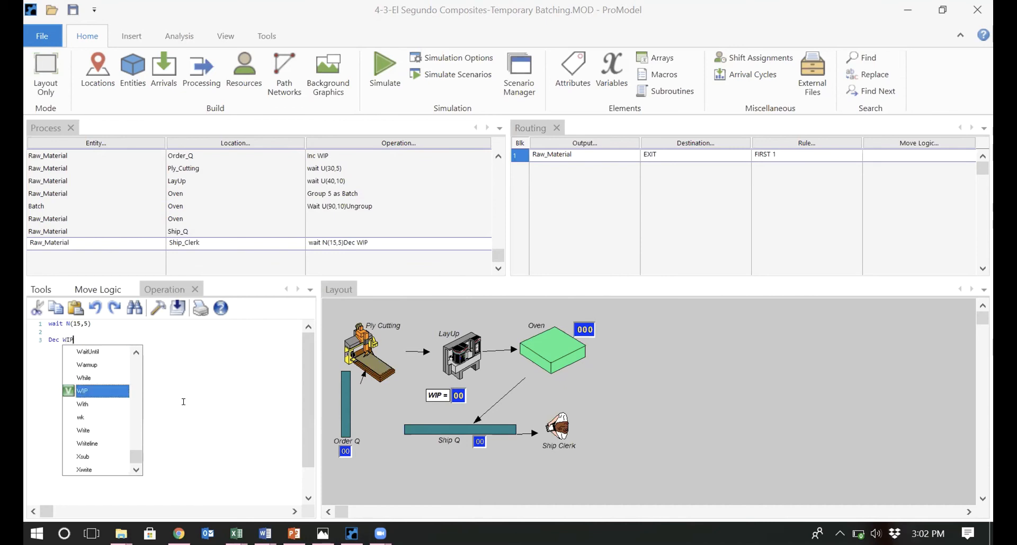
{"action": "left_click", "coordinate": [183, 402]}
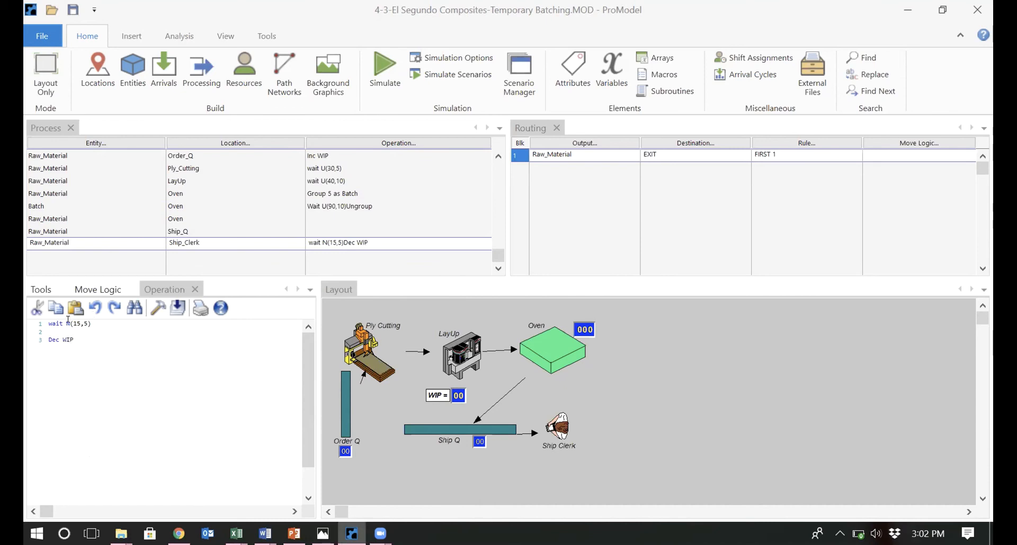
- Save the model and run the Baseline simulation
{"action": "left_click", "coordinate": [72, 10]}
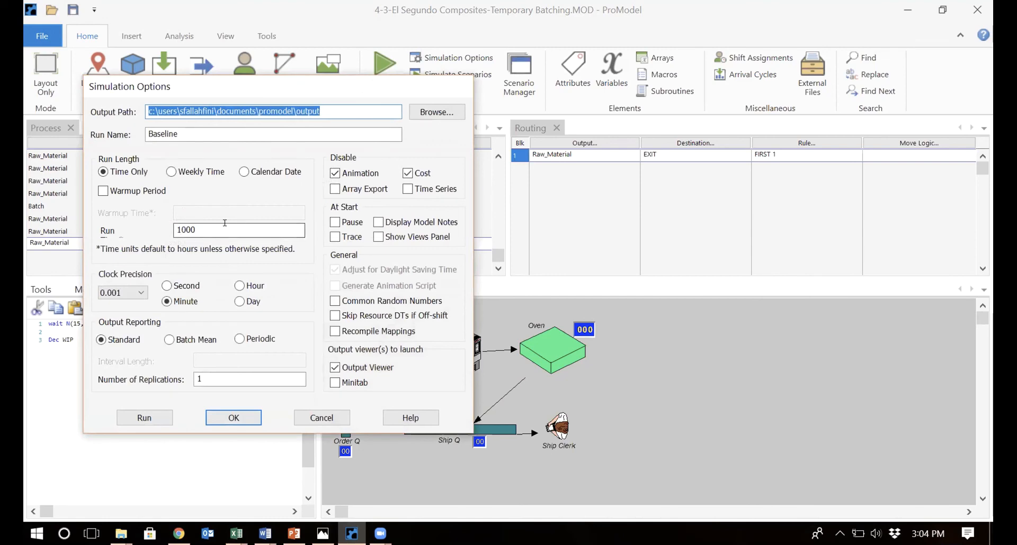
{"action": "left_click", "coordinate": [144, 418]}
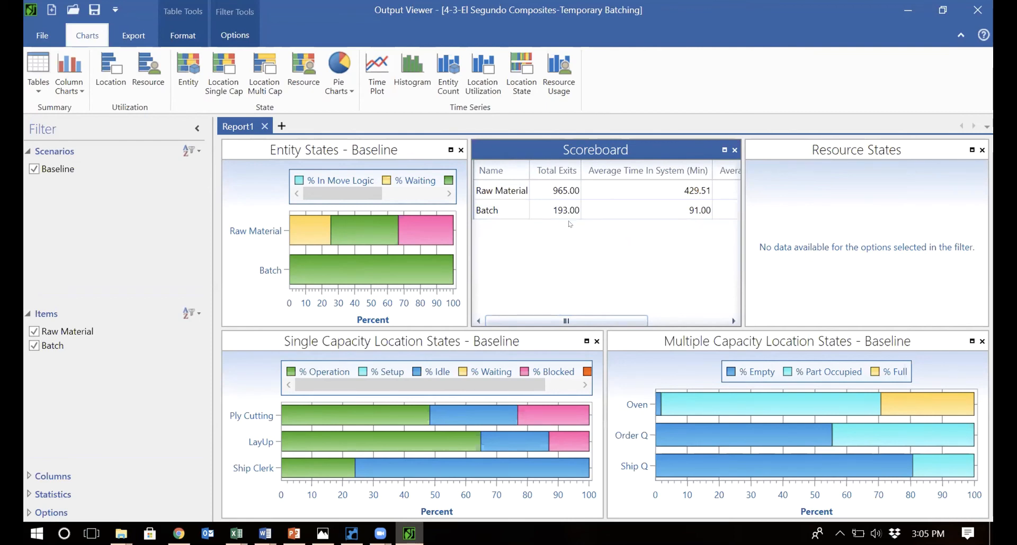
- Examine the Scoreboard, return to the Output Viewer and create a time plot of the Baseline results
{"action": "left_click", "coordinate": [549, 220]}
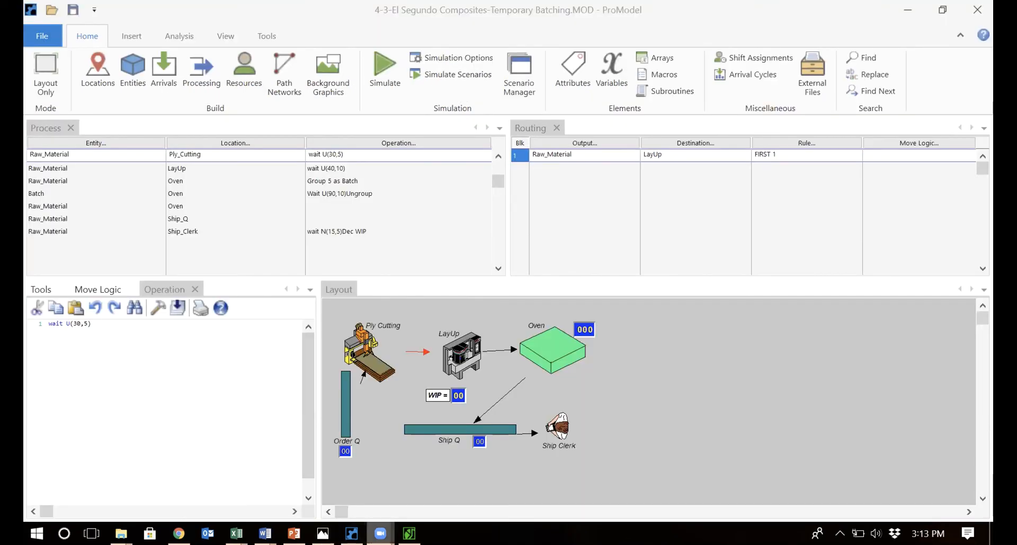
{"action": "left_click", "coordinate": [409, 534]}
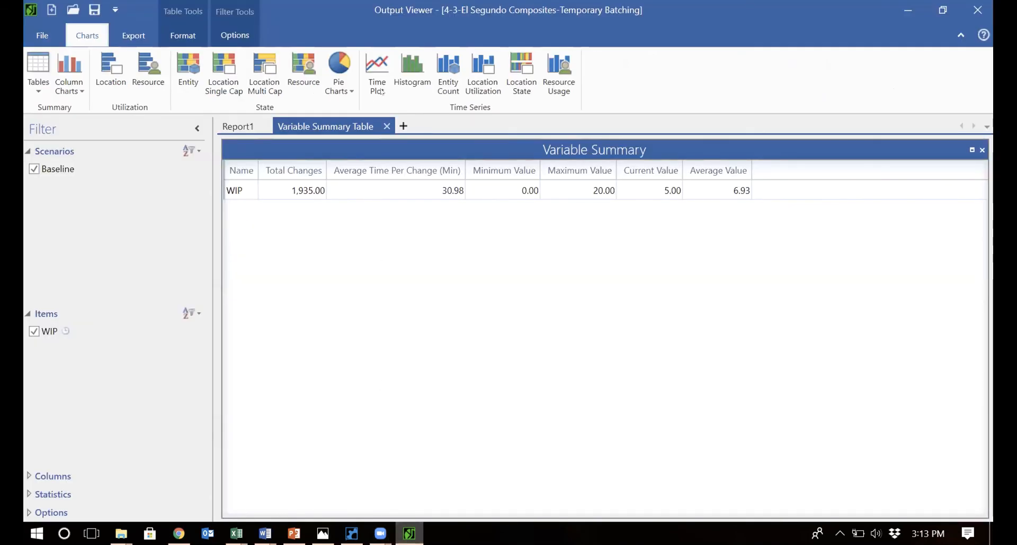
{"action": "left_click", "coordinate": [376, 78]}
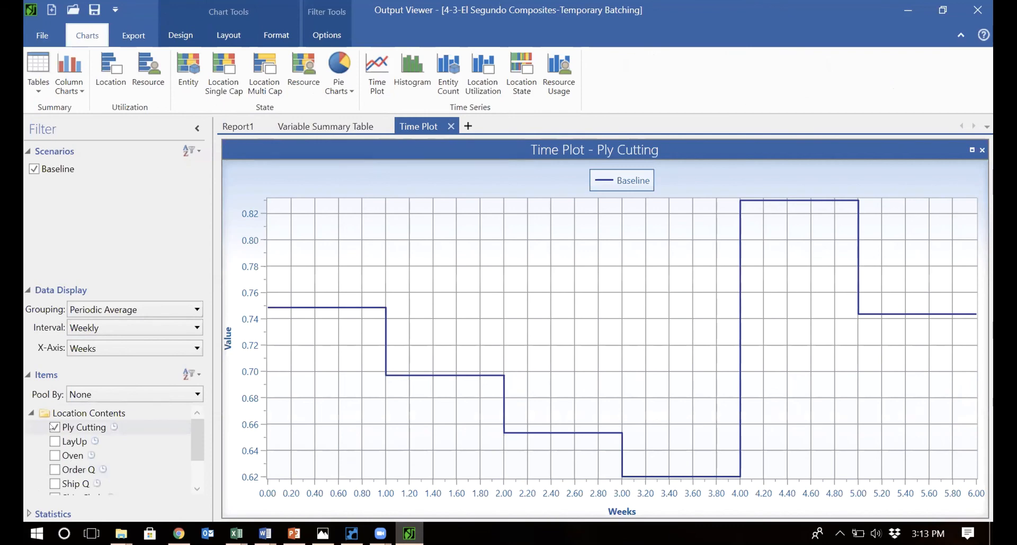
- Plot the WIP variable instead of the Ply Cutting contents in the time plot, with grouping set to None
{"action": "left_click", "coordinate": [75, 427]}
{"action": "scroll", "coordinate": [197, 483], "scroll_direction": "down", "scroll_amount": 2}
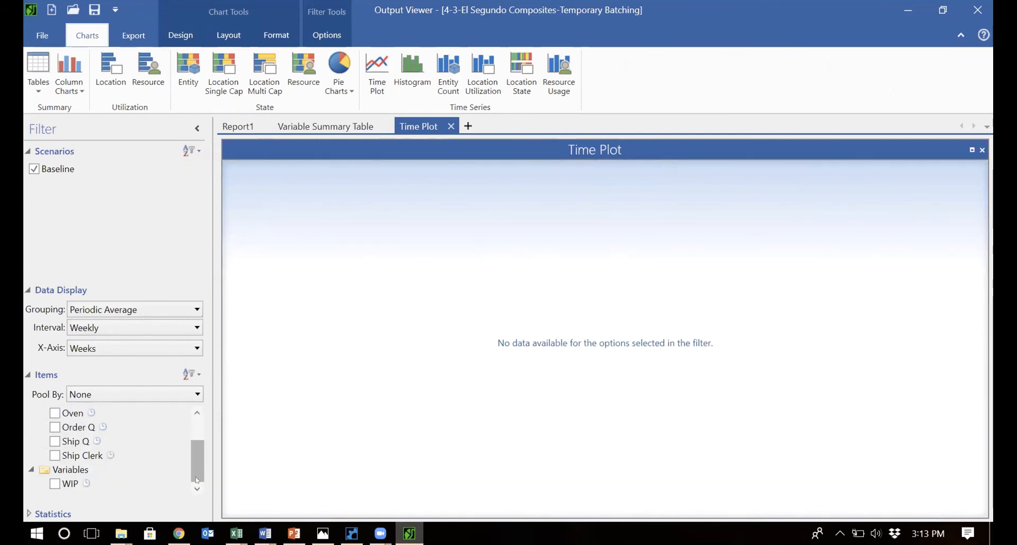
{"action": "left_click", "coordinate": [54, 483]}
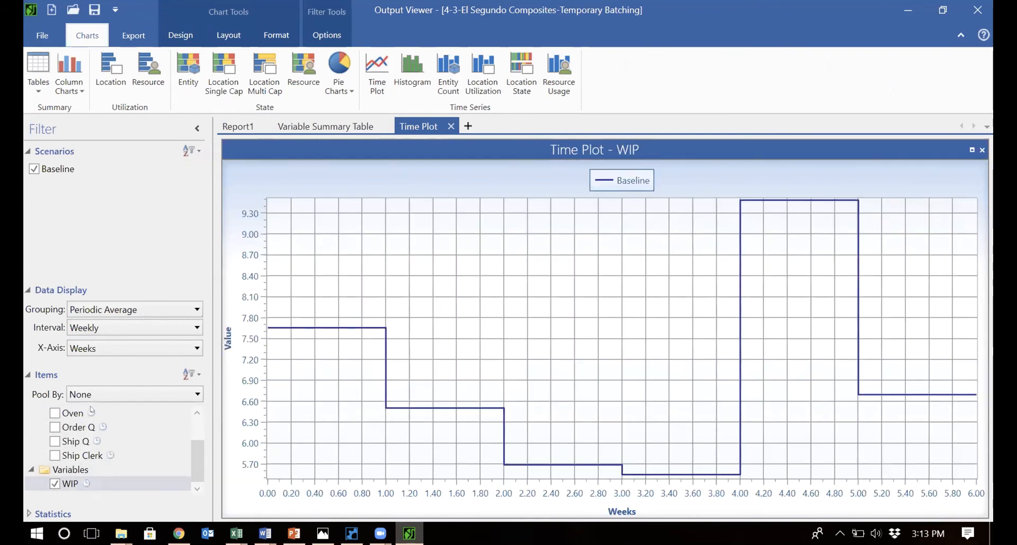
{"action": "left_click", "coordinate": [121, 311]}
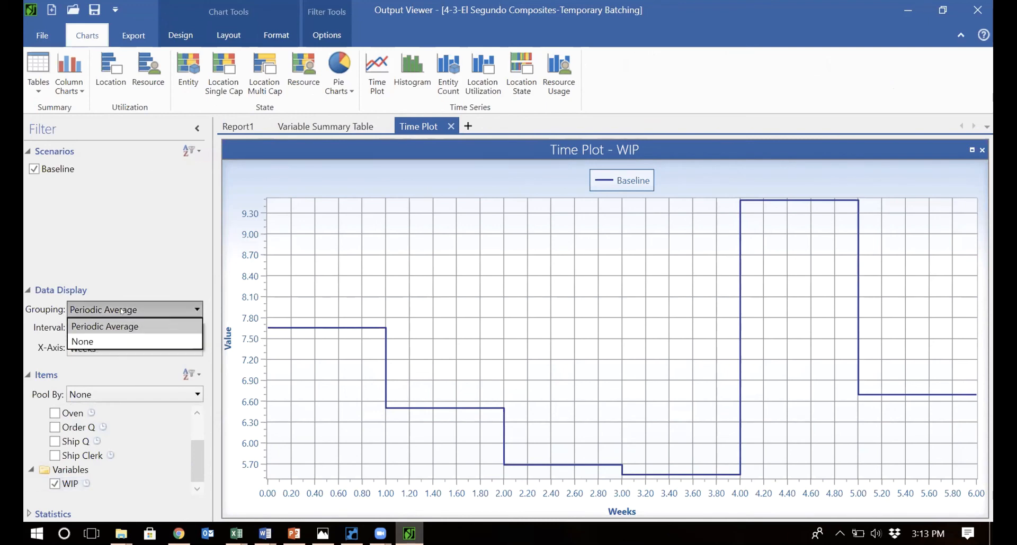
{"action": "left_click", "coordinate": [107, 341]}
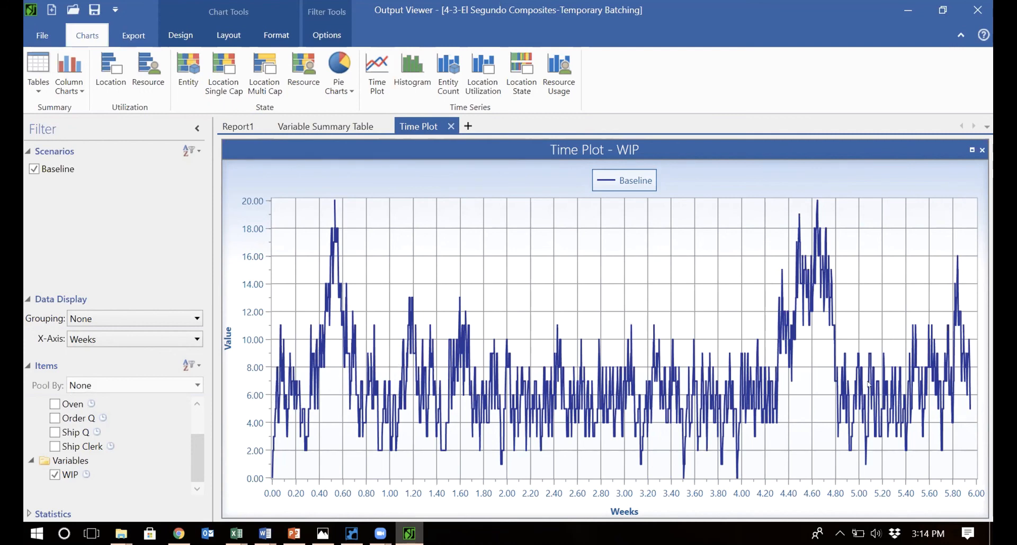
- Check the WIP statistics in the Variable Summary table and return to the WIP time plot
{"action": "left_click", "coordinate": [326, 131]}
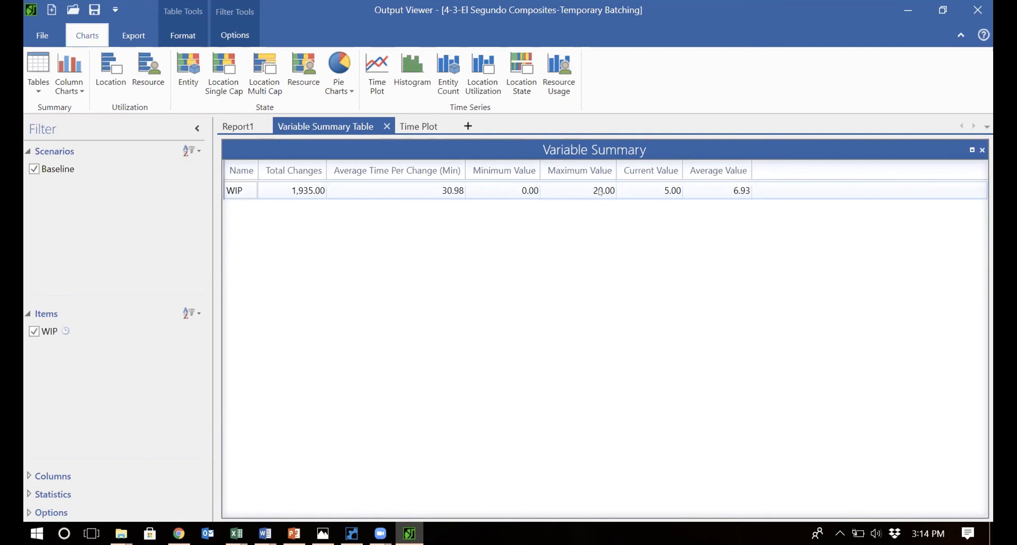
{"action": "left_click", "coordinate": [429, 128]}
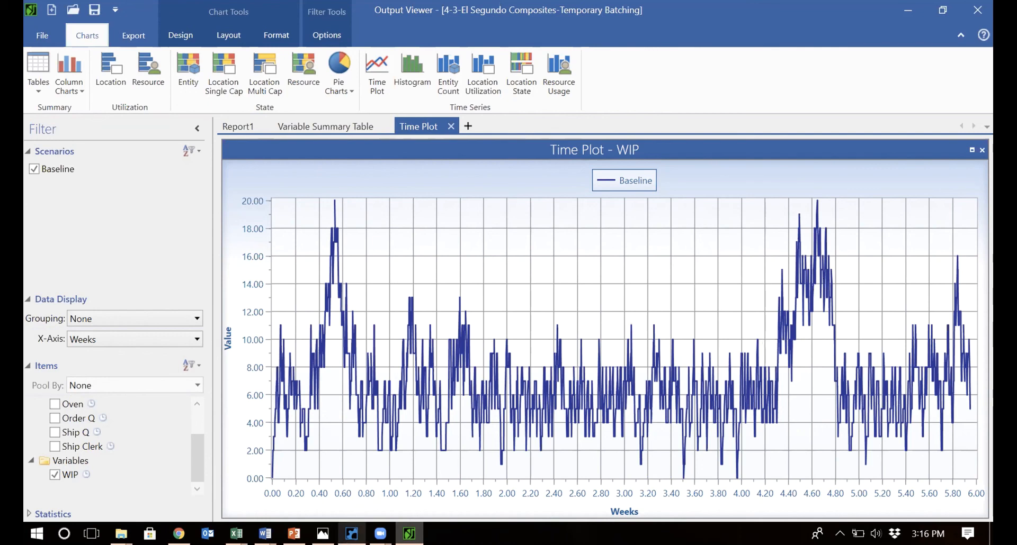
- Switch to ProModel, open the Locations table and examine the decision rules for Order_Q without changing them
{"action": "left_click", "coordinate": [354, 532]}
{"action": "left_click", "coordinate": [98, 76]}
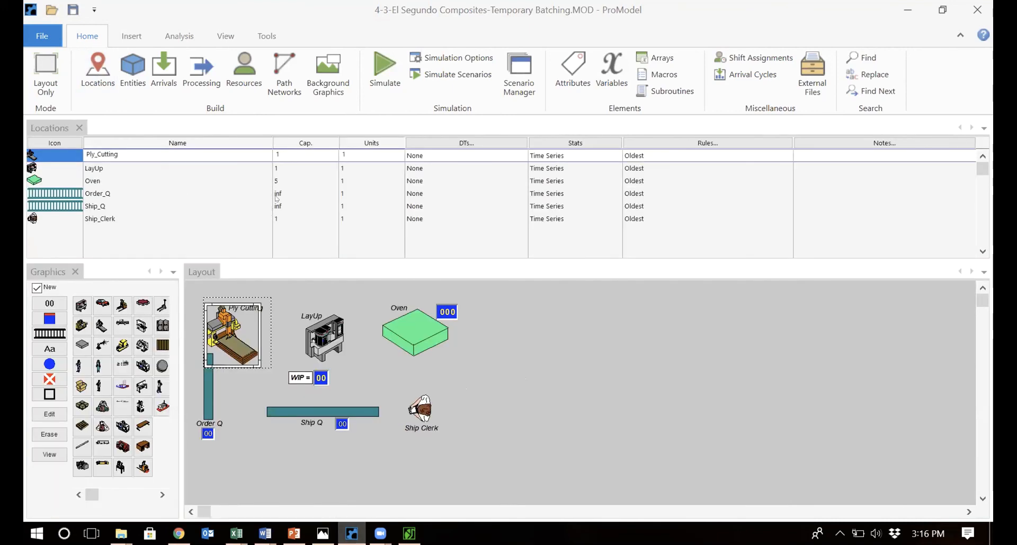
{"action": "left_click", "coordinate": [650, 192]}
{"action": "left_click", "coordinate": [646, 206]}
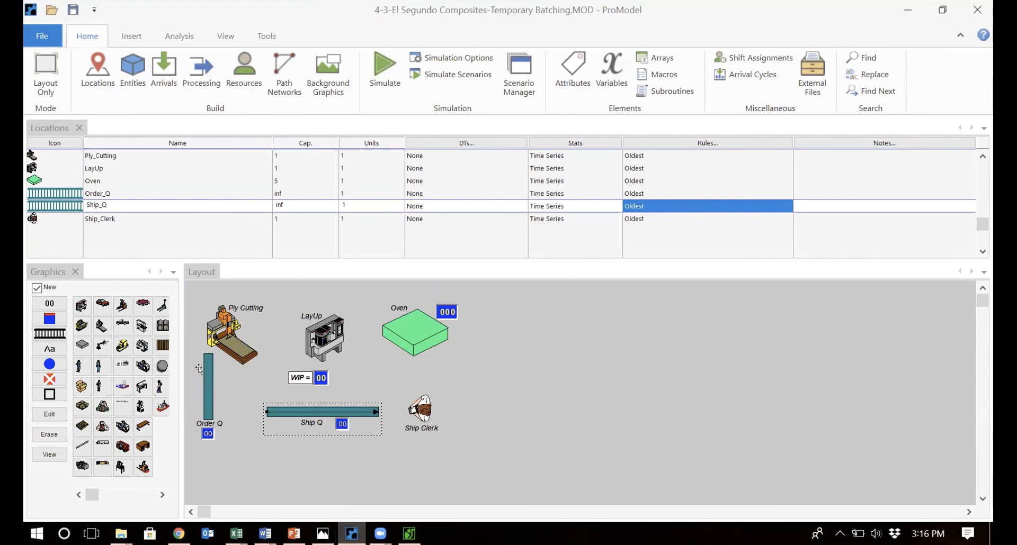
{"action": "left_click", "coordinate": [656, 192]}
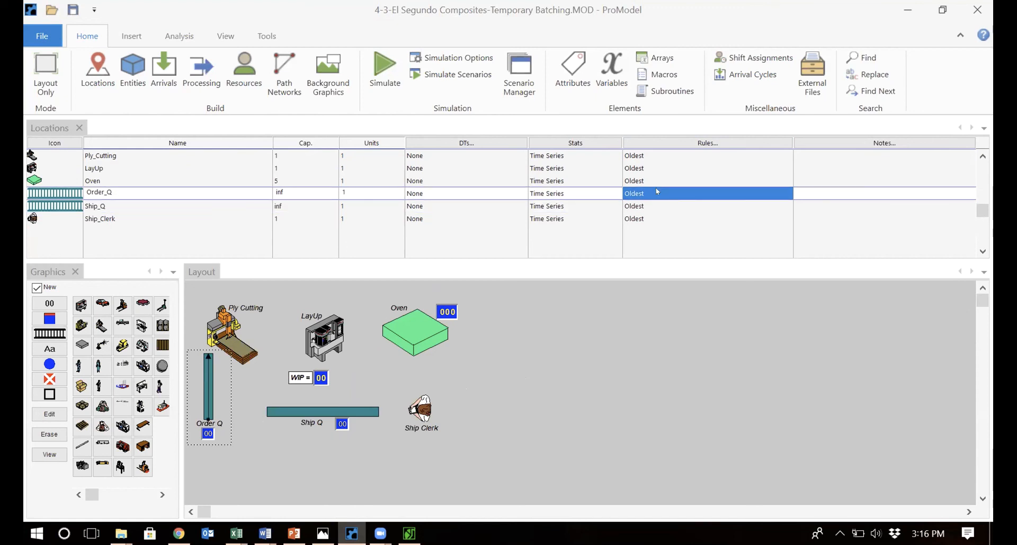
{"action": "double_click", "coordinate": [657, 192]}
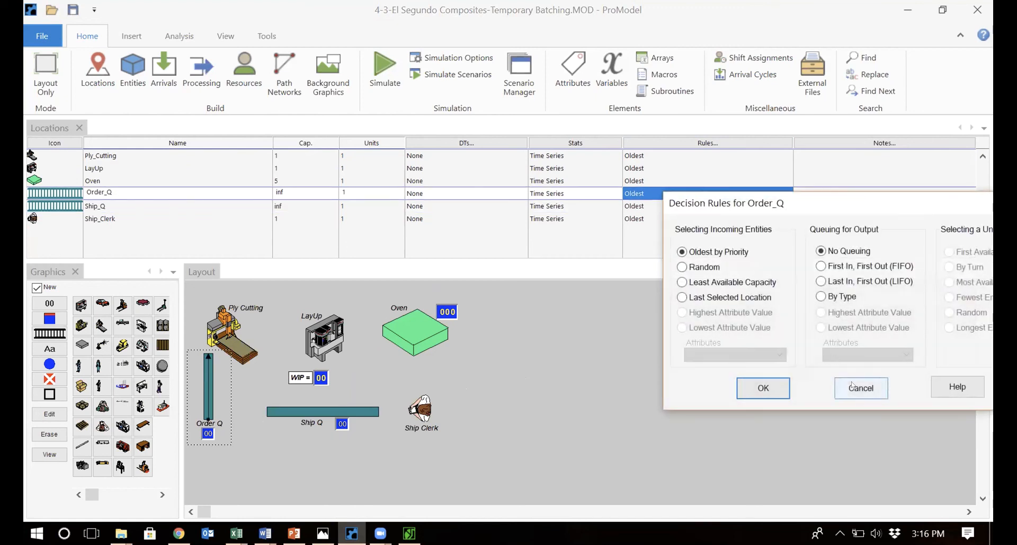
{"action": "left_click", "coordinate": [852, 388]}
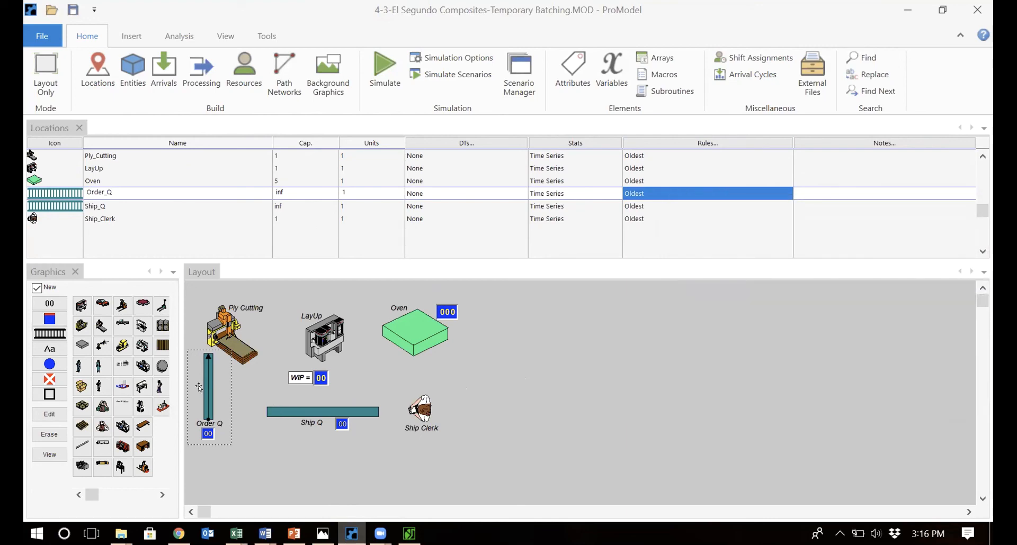
- Inspect the Conveyor/Queue settings of the Order_Q graphic in the layout
{"action": "left_click", "coordinate": [210, 370]}
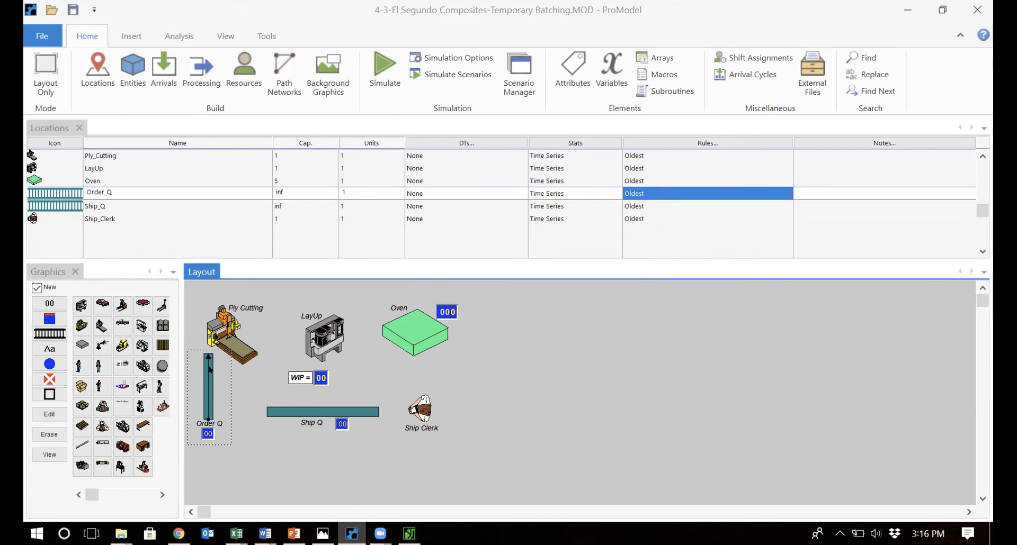
{"action": "double_click", "coordinate": [210, 370]}
{"action": "left_click_drag", "start_coordinate": [234, 381], "coordinate": [309, 295]}
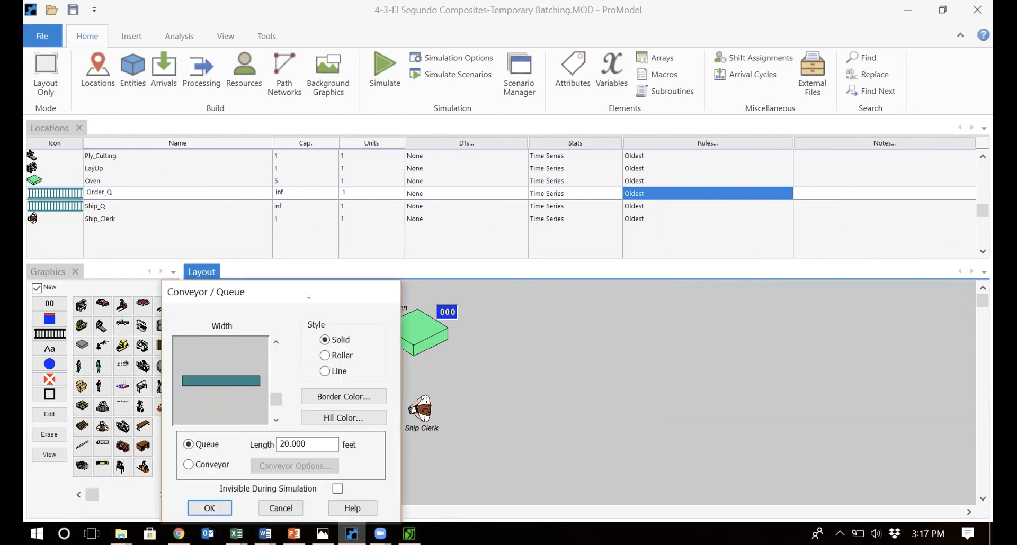
{"action": "left_click", "coordinate": [209, 509]}
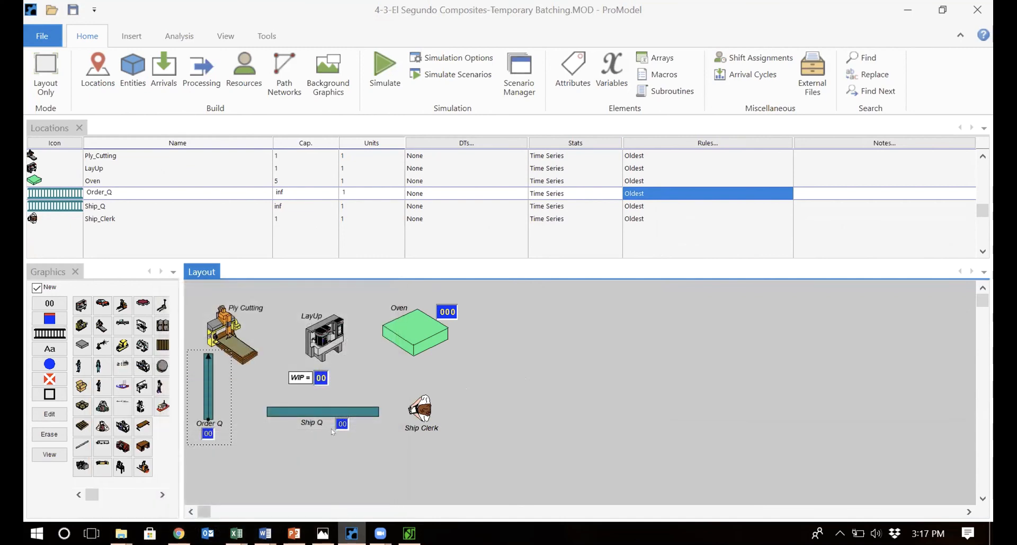
- Inspect the Conveyor/Queue settings of the Ship_Q graphic without changing them and return to the Output Viewer
{"action": "left_click", "coordinate": [325, 410]}
{"action": "double_click", "coordinate": [326, 410]}
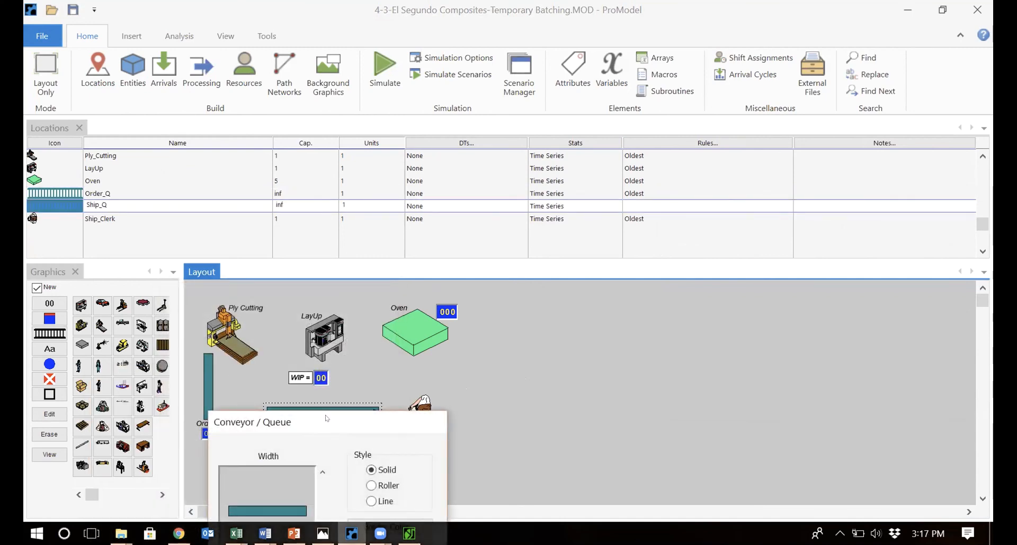
{"action": "left_click_drag", "start_coordinate": [327, 418], "coordinate": [434, 190]}
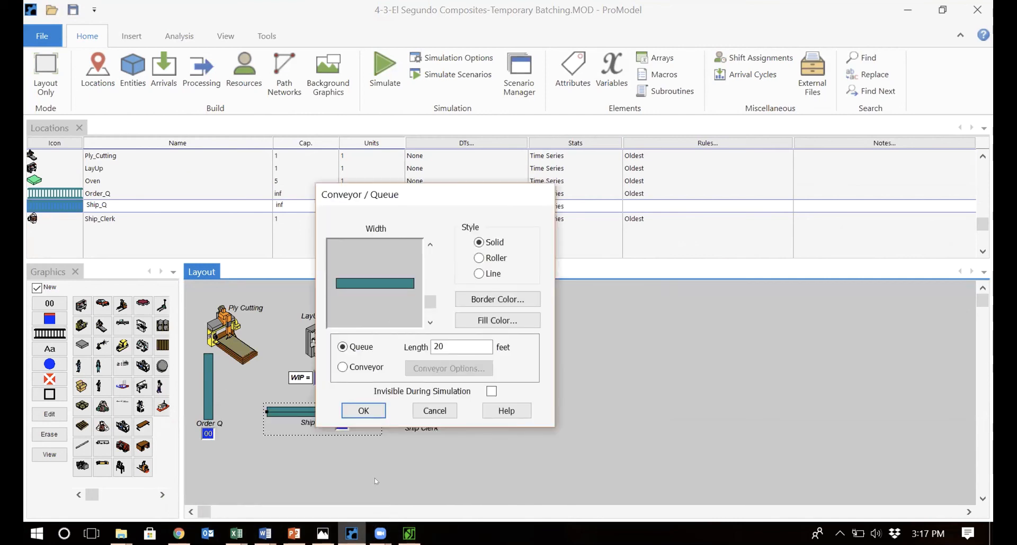
{"action": "left_click", "coordinate": [422, 410]}
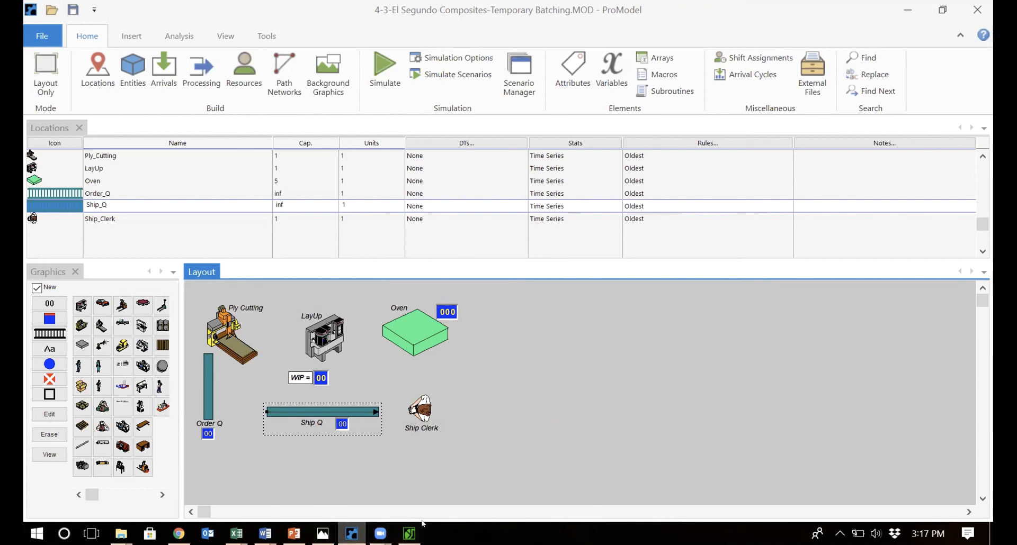
{"action": "left_click", "coordinate": [409, 534]}
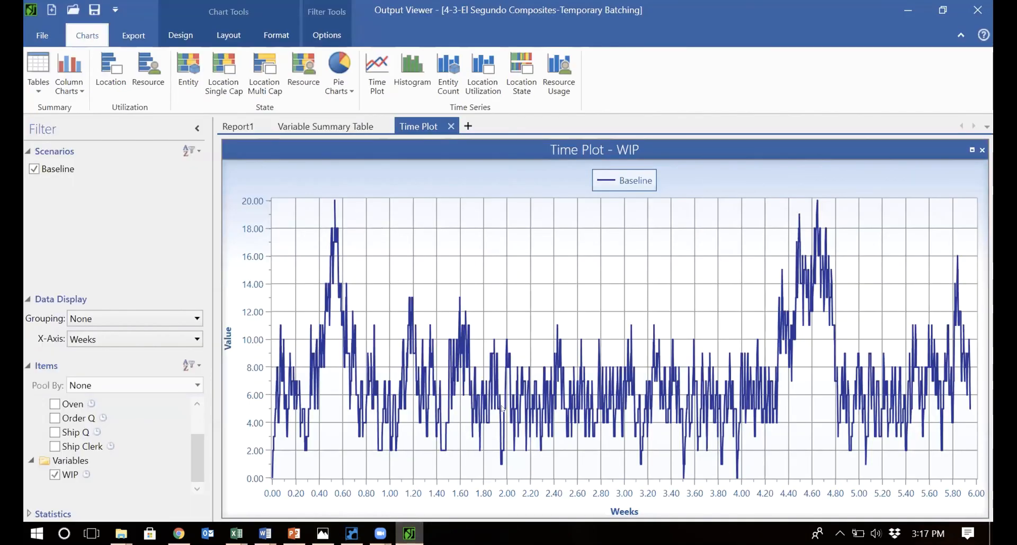